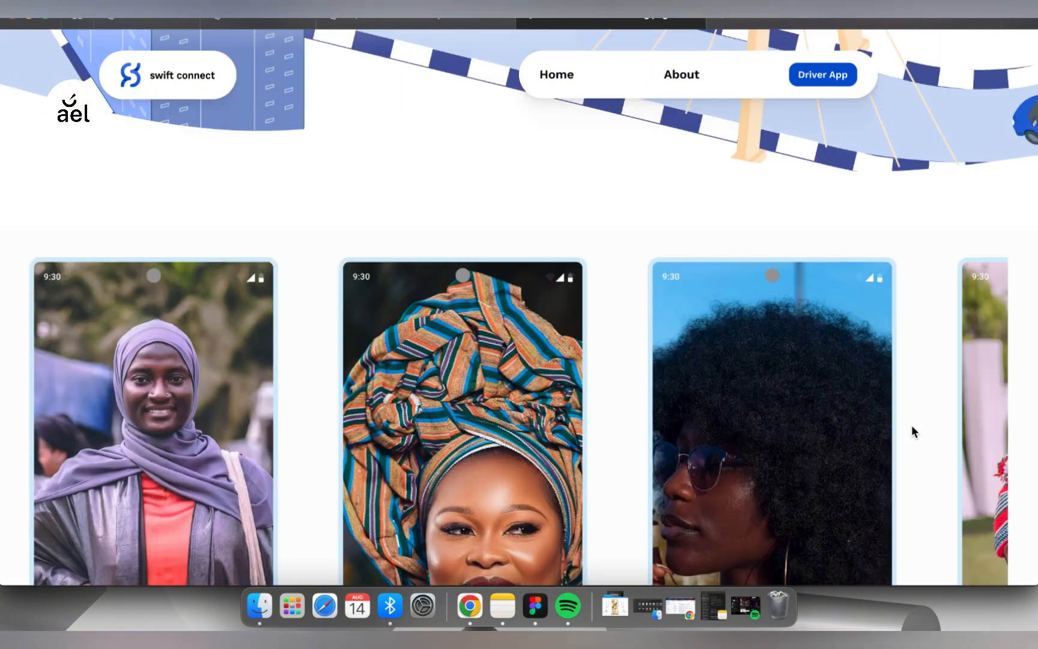
- Review the Swift Connect landing page and the Chowdeck home page, including its illustrated city scene and app section
{"action": "scroll", "coordinate": [912, 425], "scroll_direction": "down", "scroll_amount": 10}
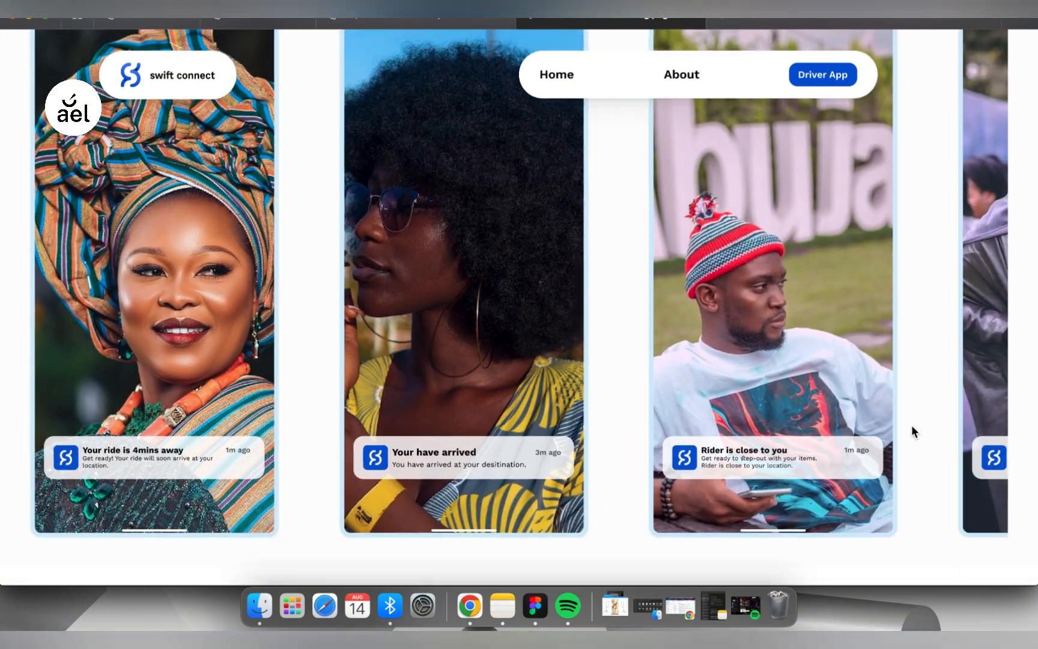
{"action": "scroll", "coordinate": [912, 426], "scroll_direction": "down", "scroll_amount": 15}
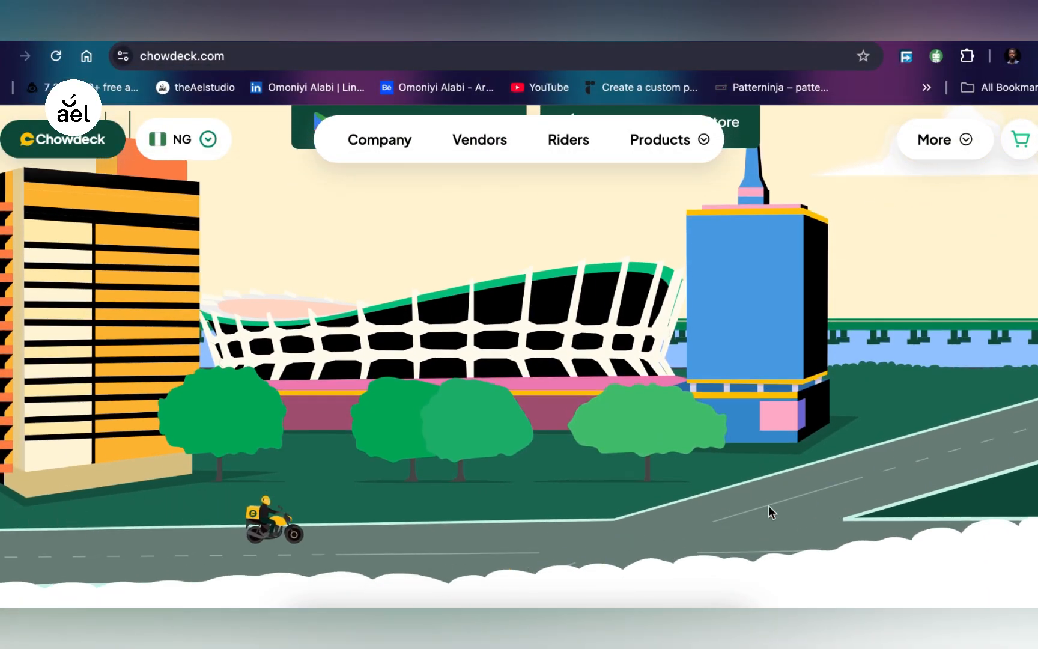
{"action": "scroll", "coordinate": [768, 505], "scroll_direction": "down", "scroll_amount": 2}
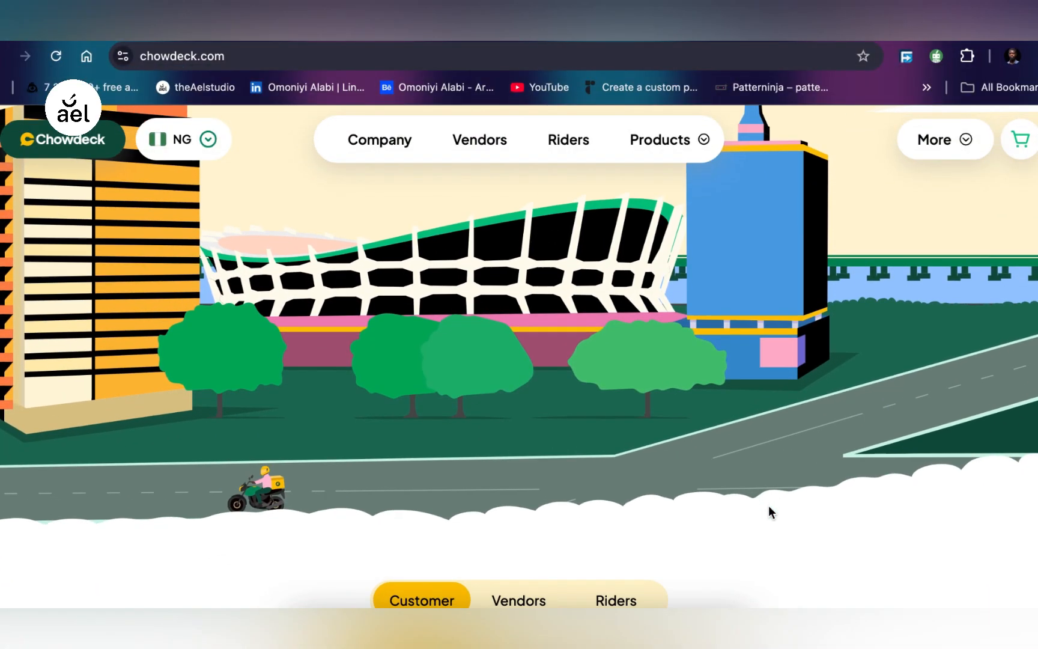
{"action": "mouse_move", "coordinate": [879, 292]}
{"action": "scroll", "coordinate": [877, 292], "scroll_direction": "down", "scroll_amount": 3}
{"action": "scroll", "coordinate": [922, 354], "scroll_direction": "down", "scroll_amount": 10}
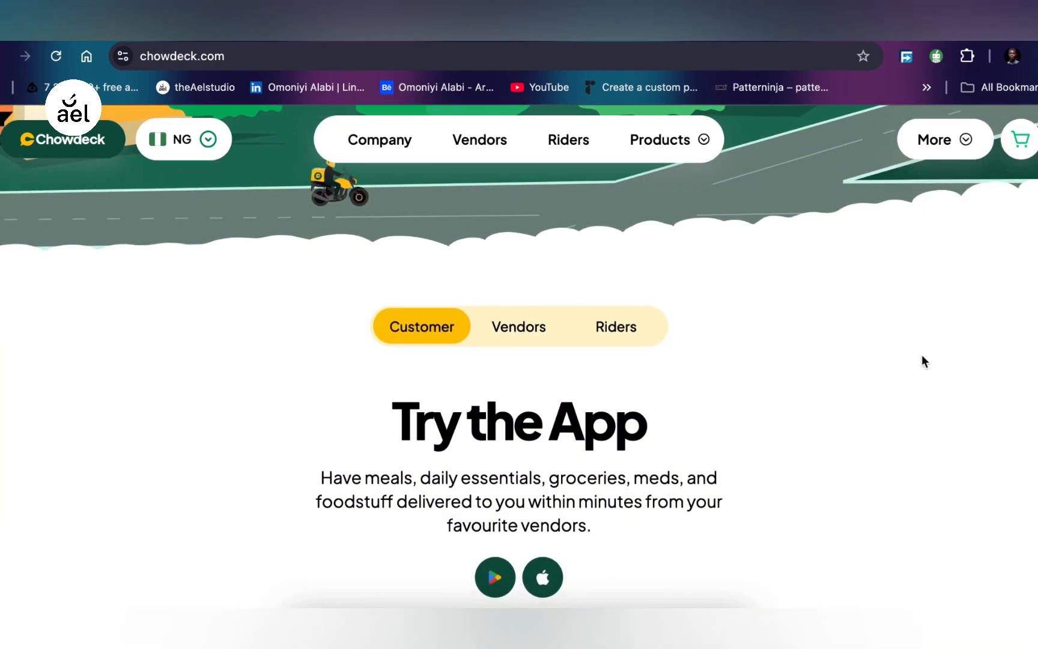
{"action": "scroll", "coordinate": [538, 473], "scroll_direction": "down", "scroll_amount": 15}
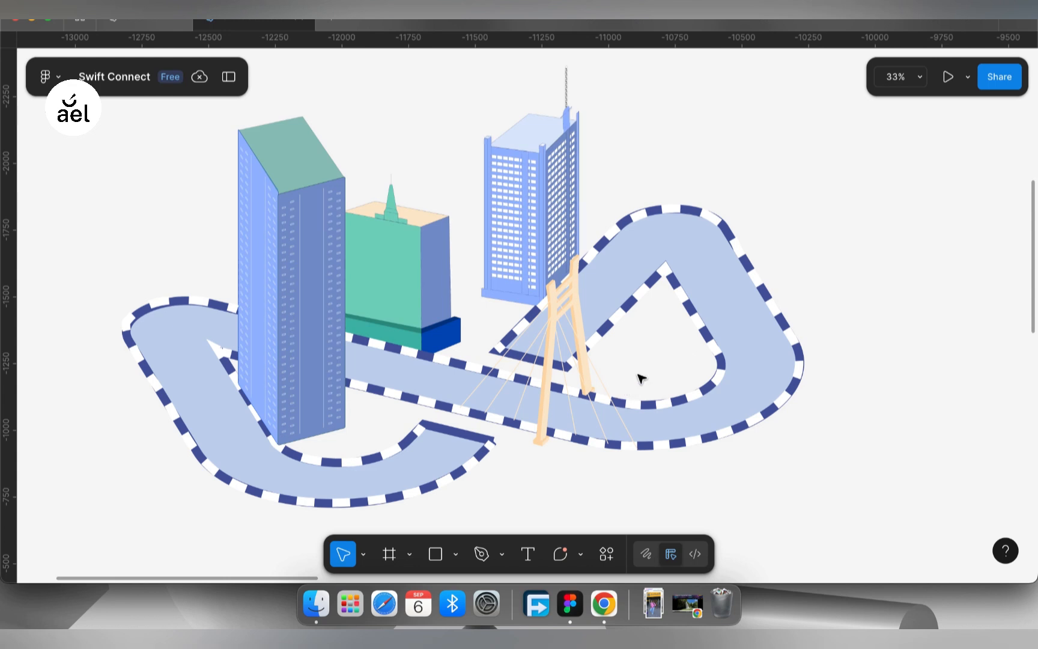
- Examine the Swift Connect city illustration, colour styles and text styles in Figma, and show the side panels
{"action": "scroll", "coordinate": [641, 377], "scroll_direction": "down", "scroll_amount": 5}
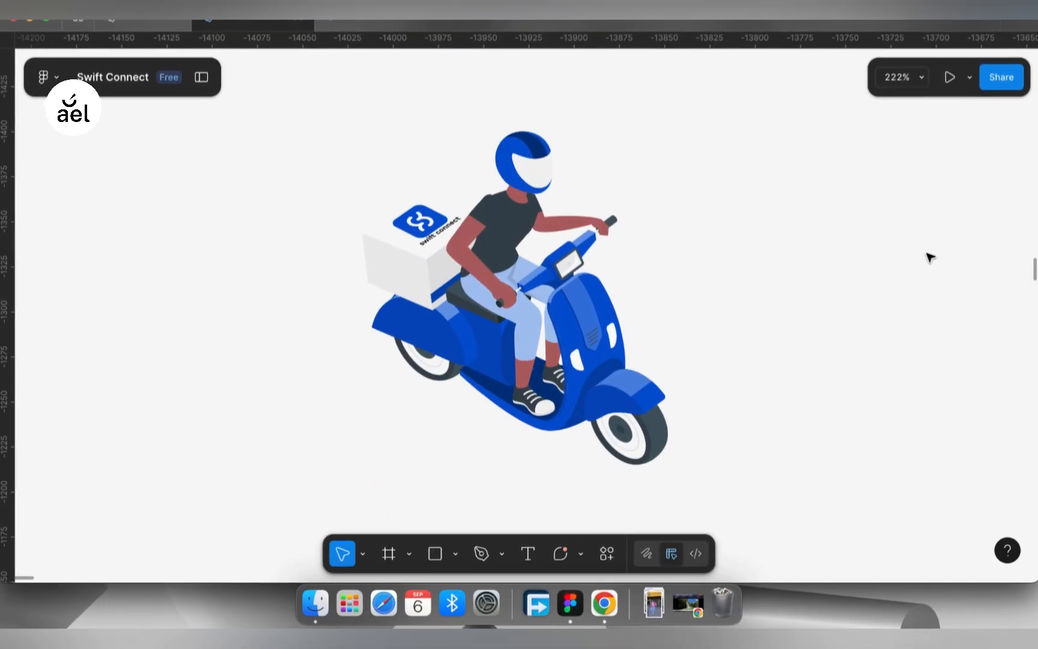
{"action": "scroll", "coordinate": [928, 258], "scroll_direction": "right", "scroll_amount": 2}
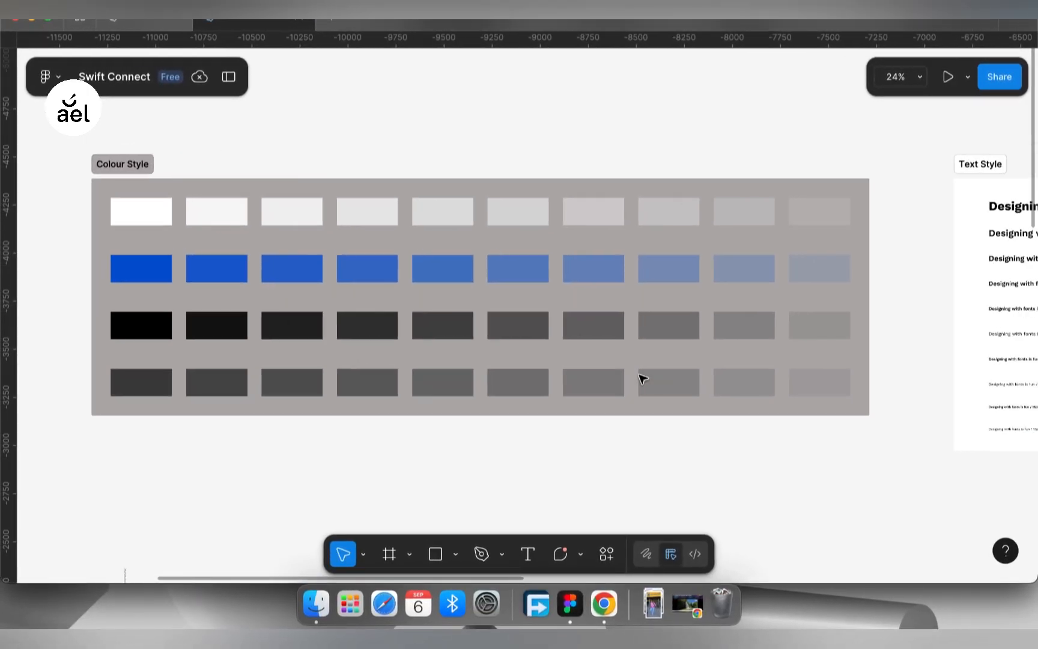
{"action": "scroll", "coordinate": [643, 379], "scroll_direction": "right", "scroll_amount": 10}
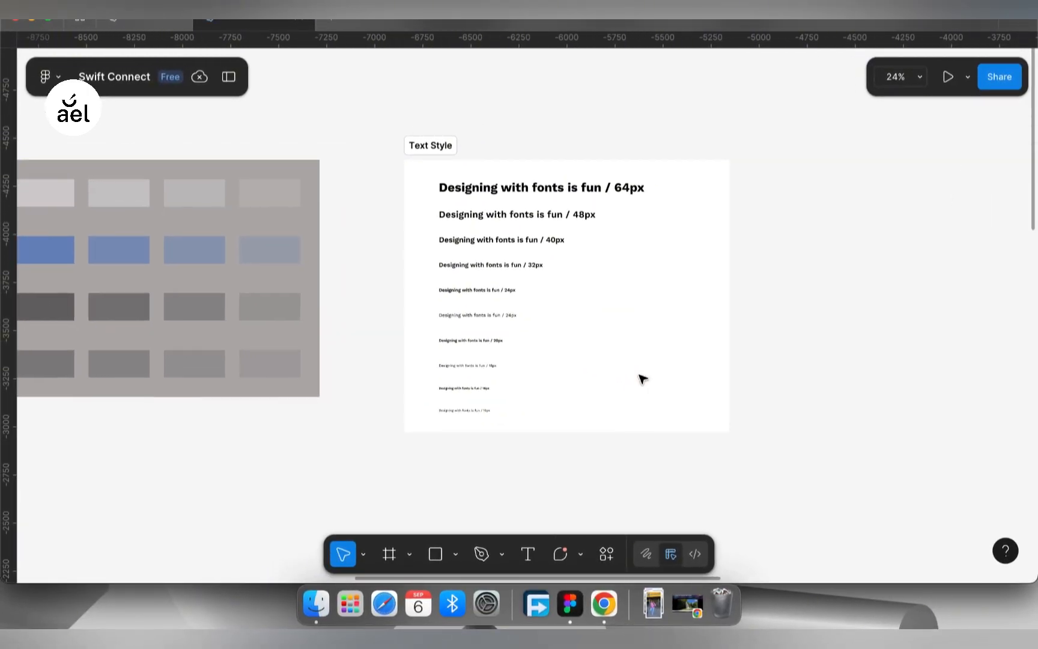
{"action": "left_click", "coordinate": [229, 77]}
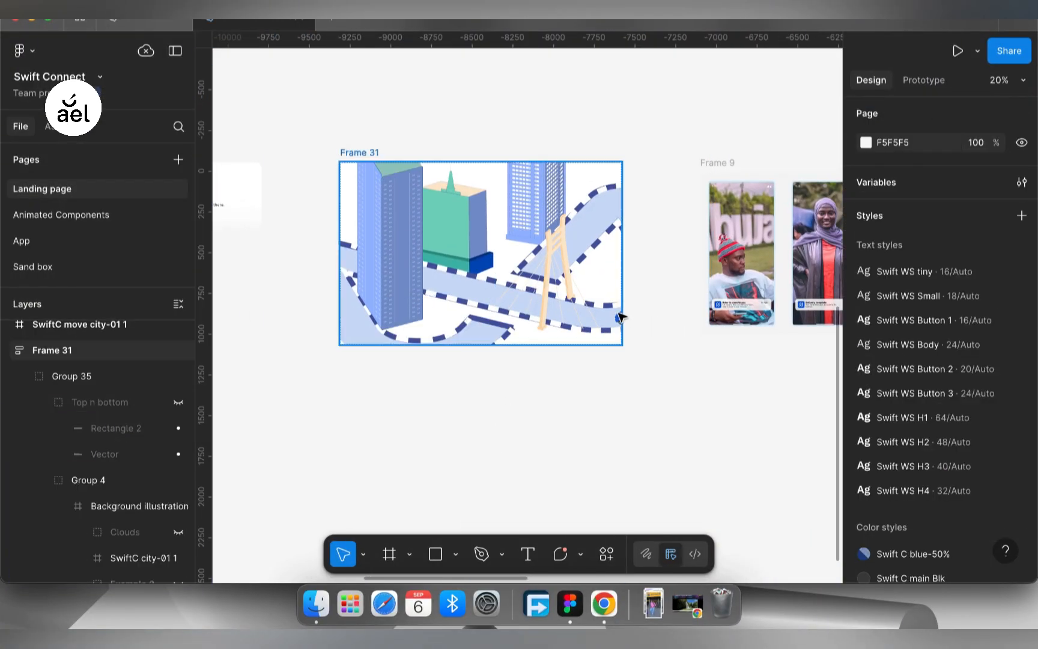
- Locate Frame 31 and copy the bike group placed beside the SwiftC move city illustration
{"action": "left_click", "coordinate": [367, 154]}
{"action": "scroll", "coordinate": [410, 272], "scroll_direction": "left", "scroll_amount": 13}
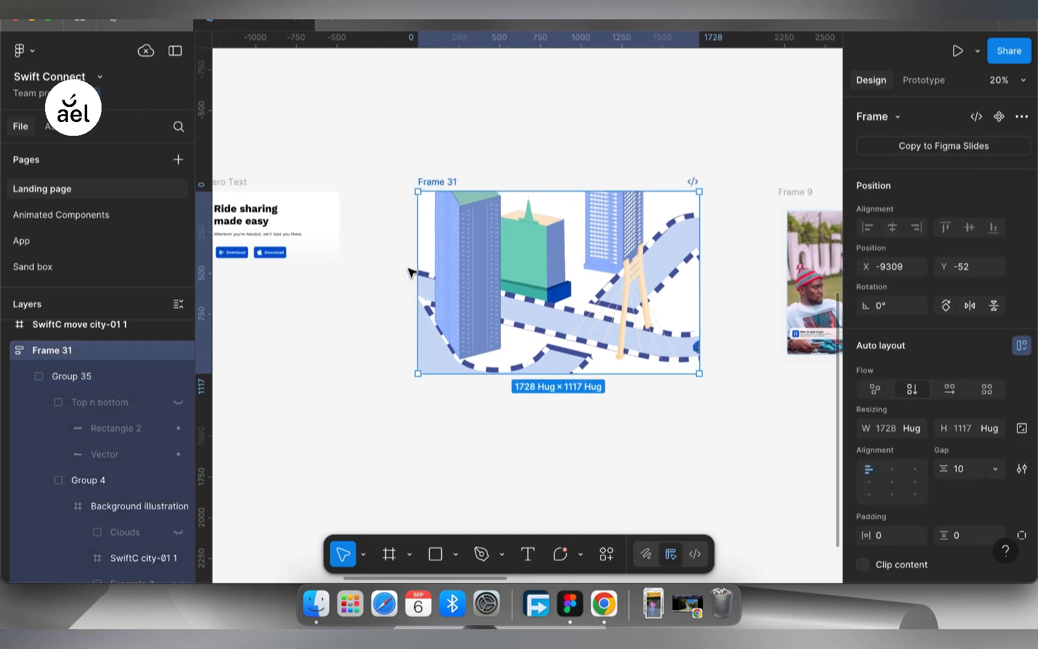
{"action": "scroll", "coordinate": [410, 272], "scroll_direction": "up", "scroll_amount": 4}
{"action": "left_click", "coordinate": [377, 176]}
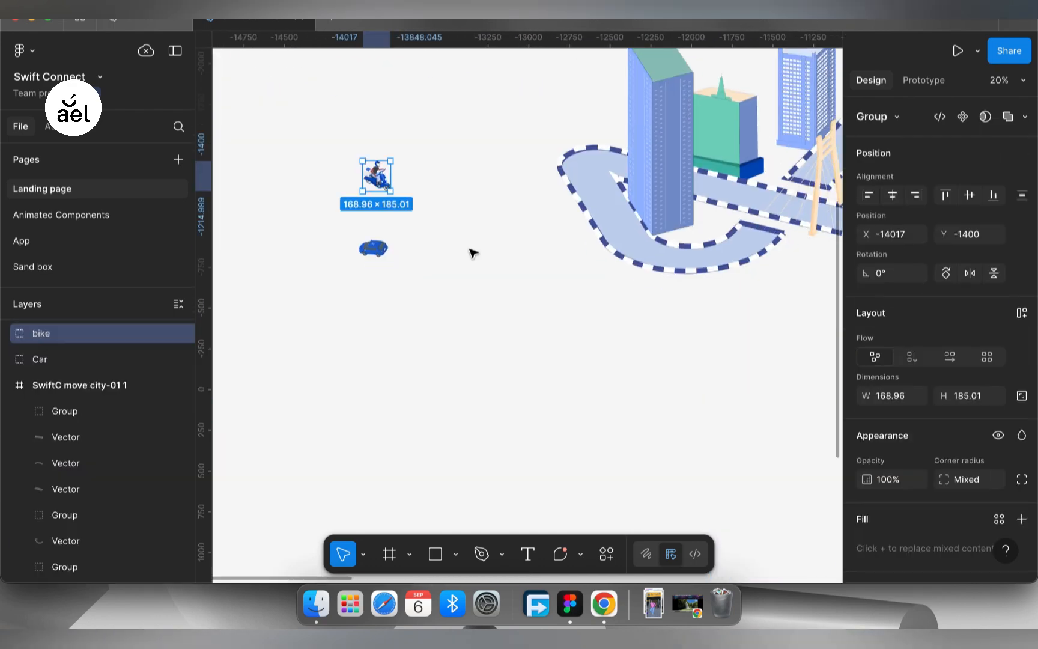
- Try to paste the copied bike directly into Frame 31 and undo the paste
{"action": "scroll", "coordinate": [473, 253], "scroll_direction": "right", "scroll_amount": 13}
{"action": "scroll", "coordinate": [473, 253], "scroll_direction": "down", "scroll_amount": 4}
{"action": "scroll", "coordinate": [572, 301], "scroll_direction": "up", "scroll_amount": 5}
{"action": "scroll", "coordinate": [585, 316], "scroll_direction": "down", "scroll_amount": 3}
{"action": "left_click", "coordinate": [579, 308]}
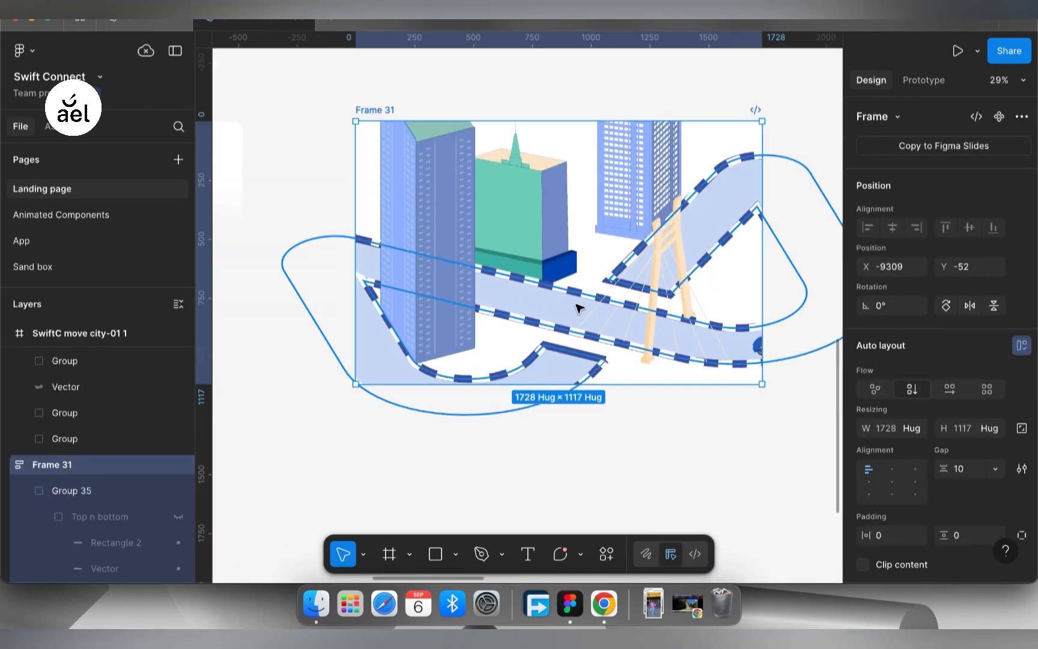
{"action": "key", "text": "super+v"}
{"action": "key", "text": "super+z"}
- Paste the bike into the nested SwiftC city-01 1 frame of Frame 31 and place it over the tall tower
{"action": "left_click", "coordinate": [129, 361]}
{"action": "left_click", "coordinate": [127, 414]}
{"action": "left_click", "coordinate": [84, 413]}
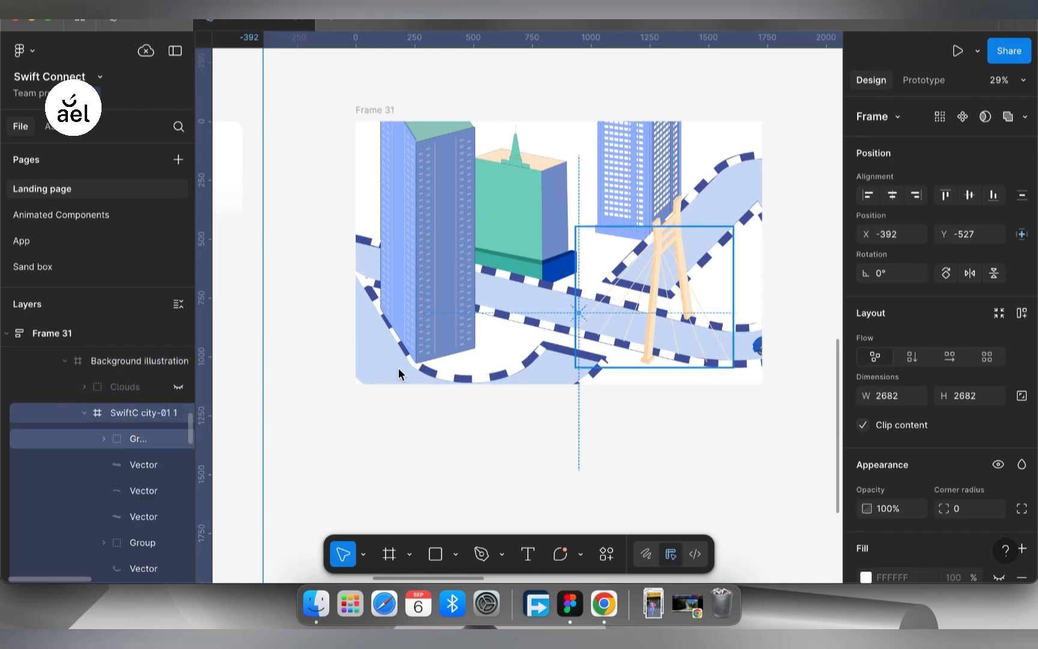
{"action": "key", "text": "super+v"}
{"action": "left_click_drag", "start_coordinate": [555, 320], "coordinate": [452, 274]}
- Try moving the Car group inward along the road to X 1898, Y 1395, and undo the move
{"action": "left_click_drag", "start_coordinate": [758, 351], "coordinate": [716, 344]}
{"action": "key", "text": "super+z"}
{"action": "key", "text": "super+shift+z"}
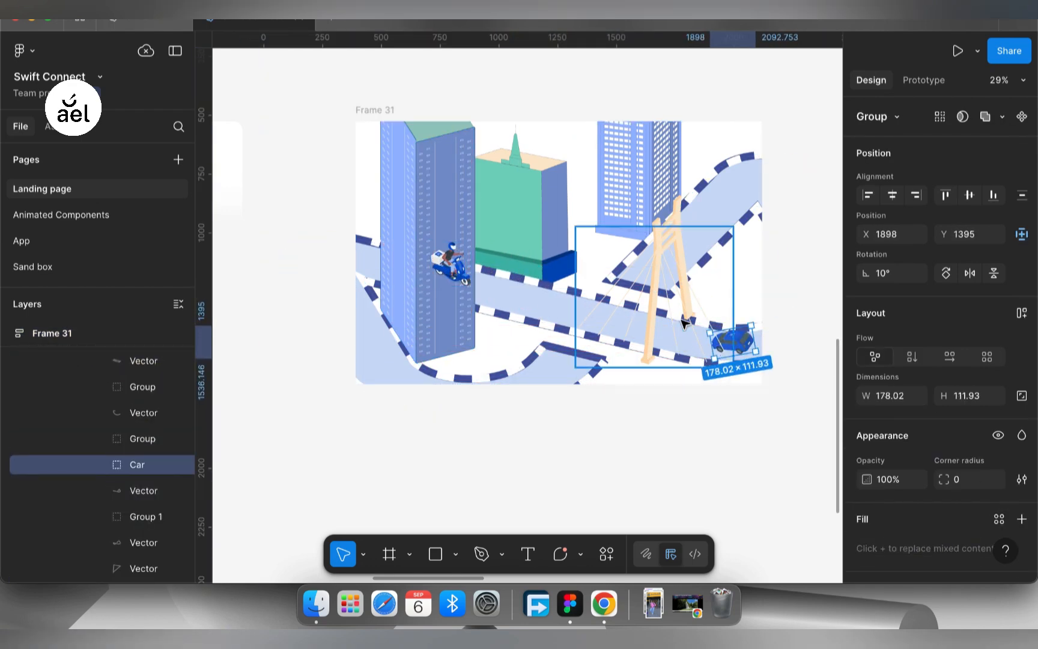
{"action": "left_click", "coordinate": [769, 336]}
{"action": "key", "text": "super+z"}
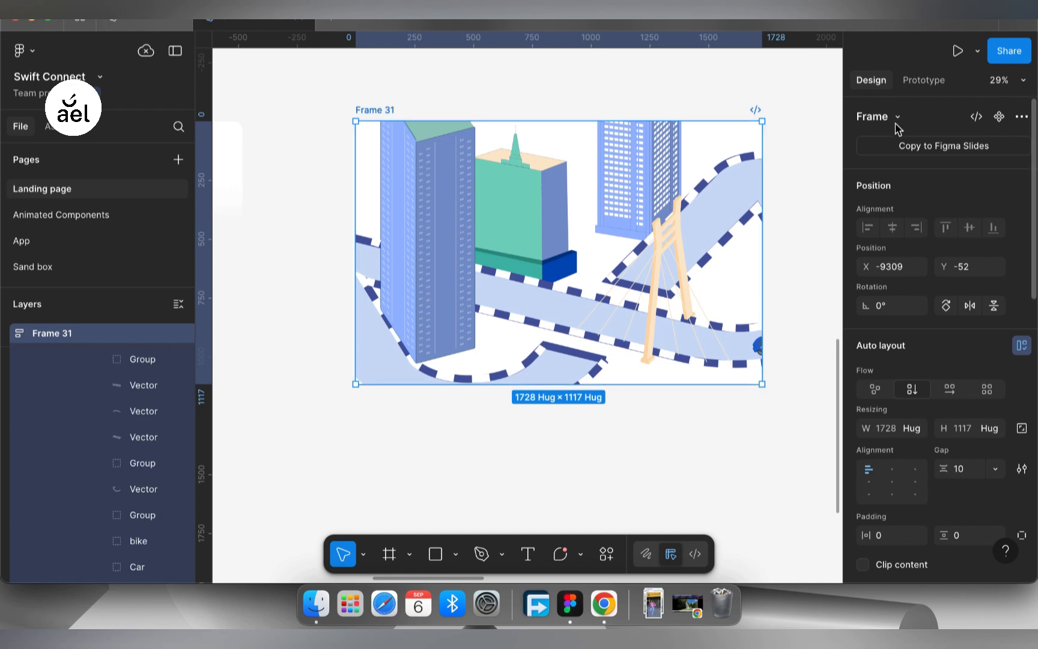
- Turn Frame 31 into a component and add a second variant to it
{"action": "left_click", "coordinate": [998, 117]}
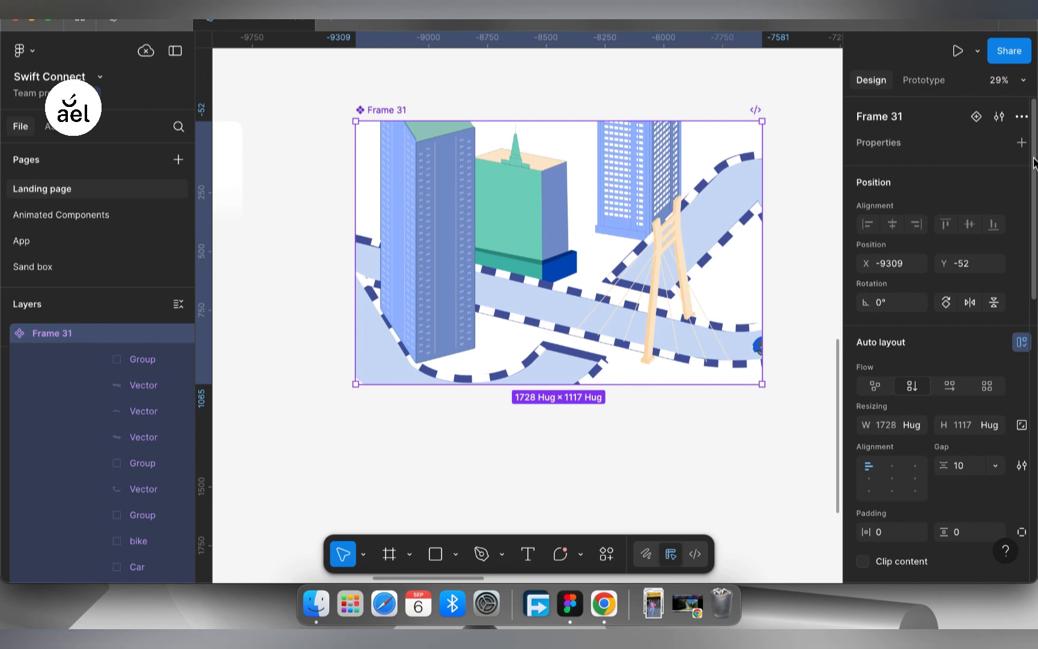
{"action": "left_click", "coordinate": [977, 115]}
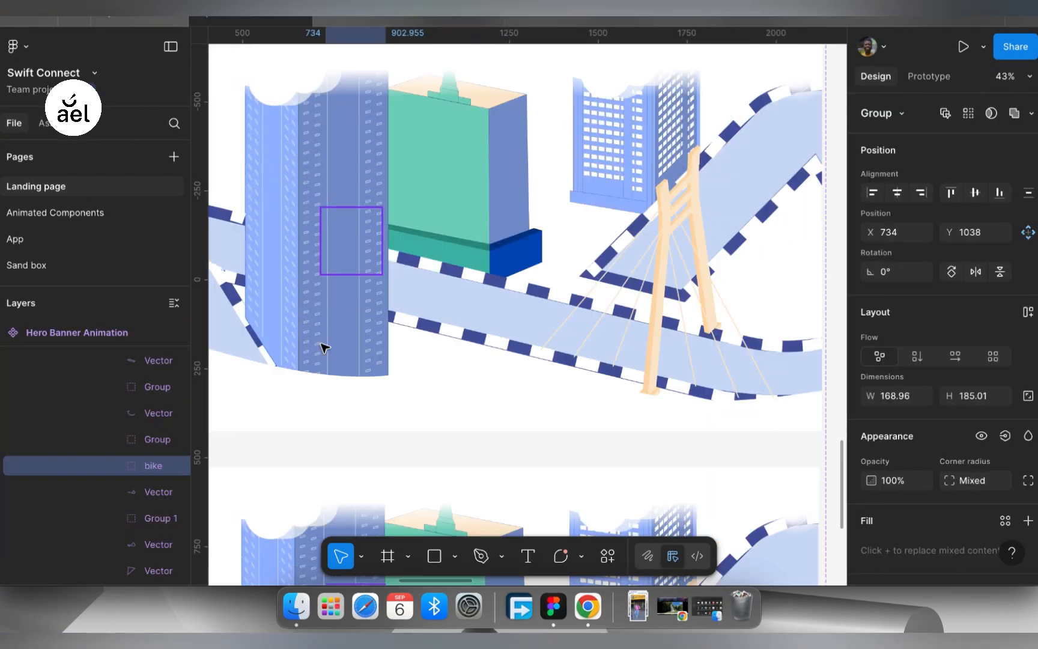
{"action": "scroll", "coordinate": [327, 348], "scroll_direction": "up", "scroll_amount": 3}
{"action": "scroll", "coordinate": [326, 348], "scroll_direction": "down", "scroll_amount": 5}
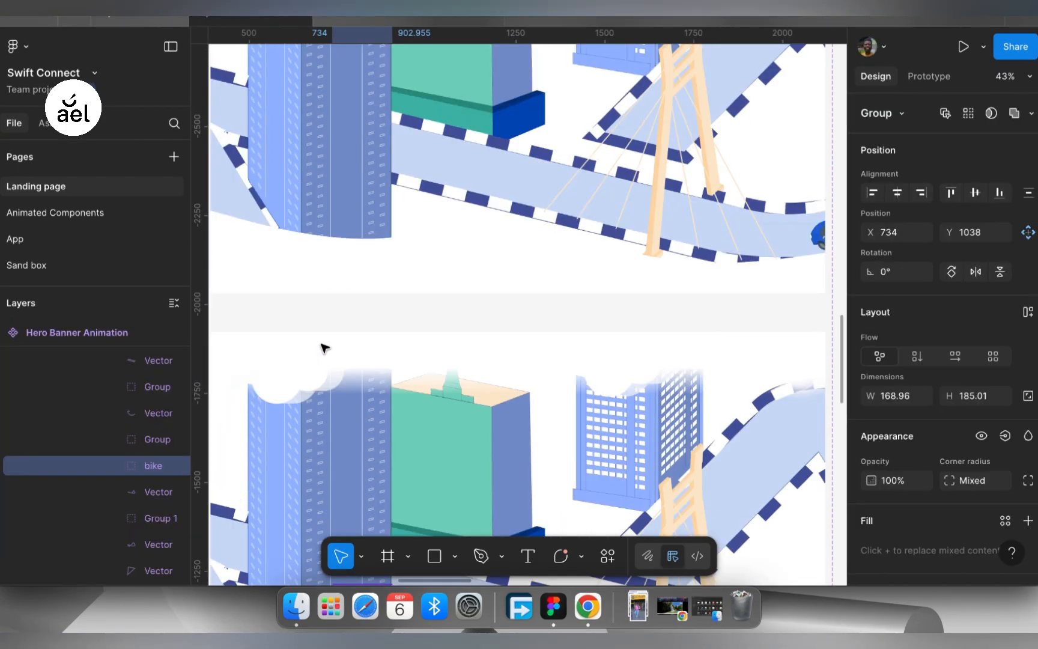
- In Variant2 of Hero Banner Animation, move the Car group from the road's end to behind the tall tower, at X 715, Y 1115
{"action": "scroll", "coordinate": [327, 348], "scroll_direction": "up", "scroll_amount": 3}
{"action": "scroll", "coordinate": [477, 242], "scroll_direction": "up", "scroll_amount": 3}
{"action": "scroll", "coordinate": [478, 243], "scroll_direction": "right", "scroll_amount": 2}
{"action": "scroll", "coordinate": [480, 244], "scroll_direction": "down", "scroll_amount": 2}
{"action": "left_click", "coordinate": [634, 290]}
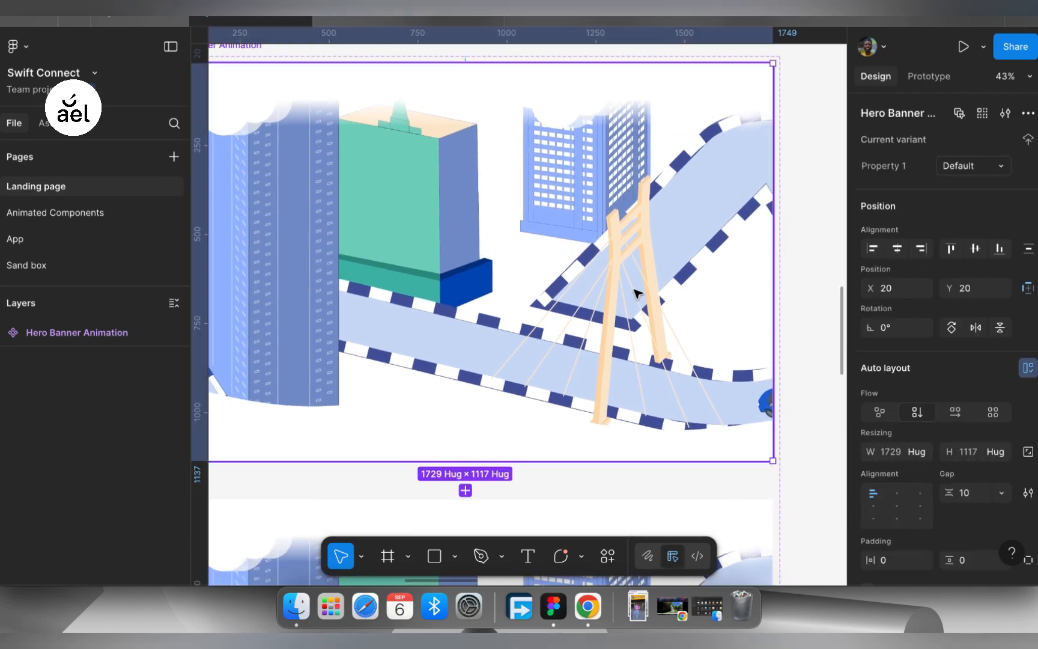
{"action": "scroll", "coordinate": [716, 303], "scroll_direction": "down", "scroll_amount": 10}
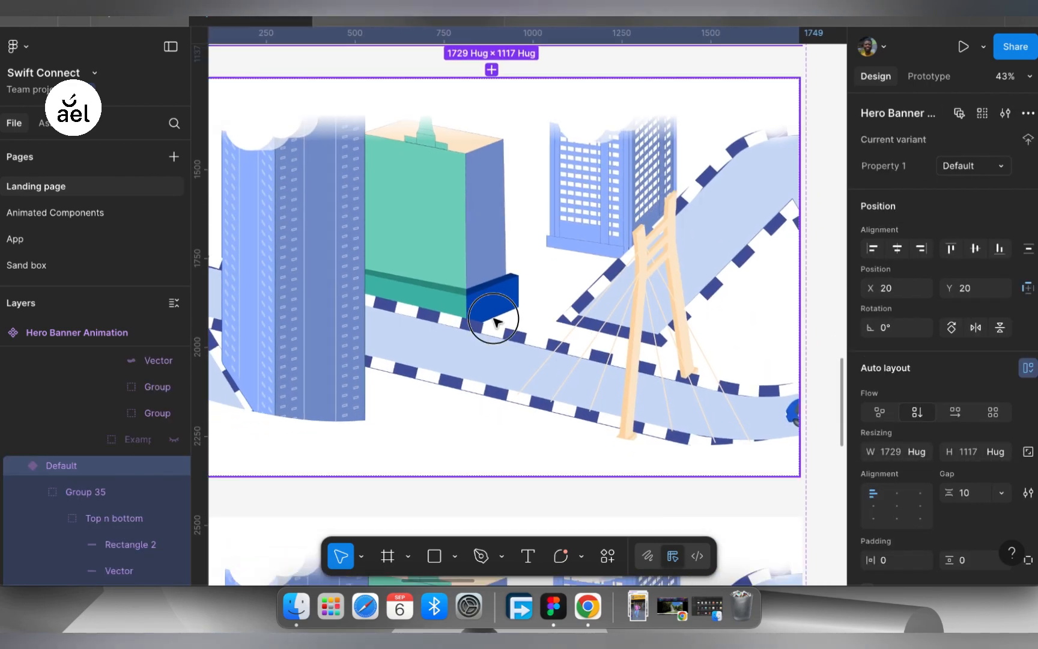
{"action": "scroll", "coordinate": [128, 493], "scroll_direction": "down", "scroll_amount": 4}
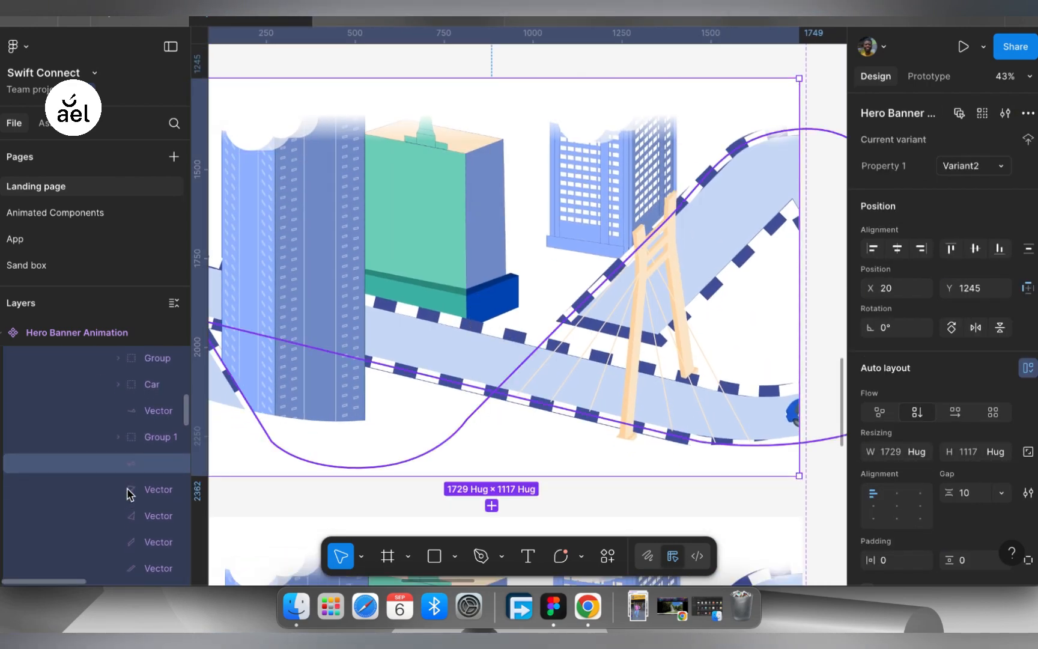
{"action": "scroll", "coordinate": [120, 474], "scroll_direction": "up", "scroll_amount": 1}
{"action": "left_click", "coordinate": [105, 429]}
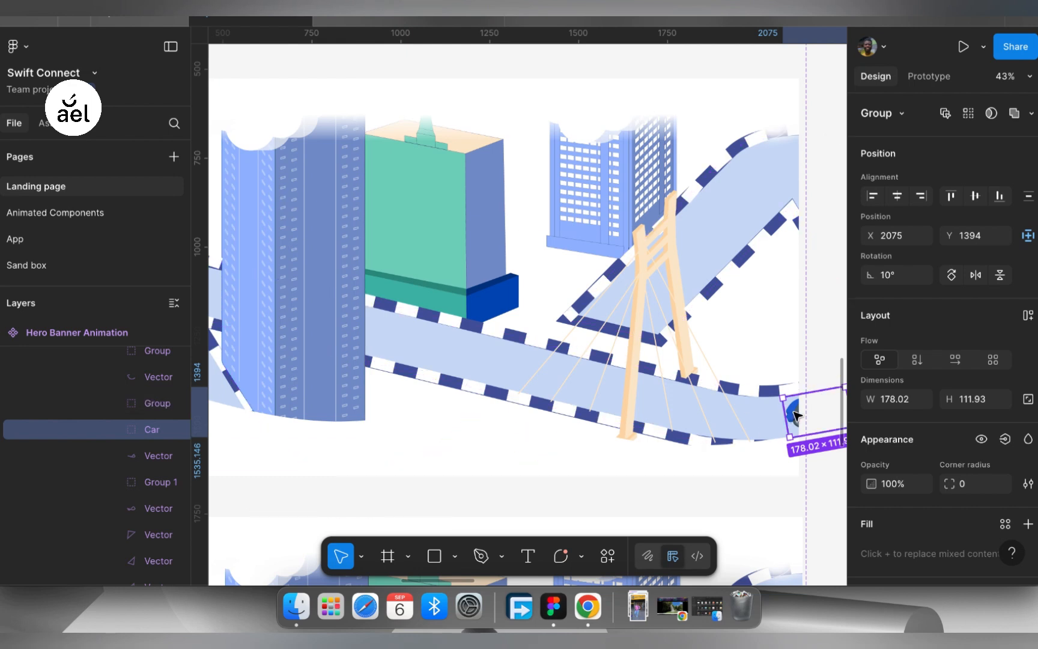
{"action": "left_click_drag", "start_coordinate": [793, 413], "coordinate": [312, 313]}
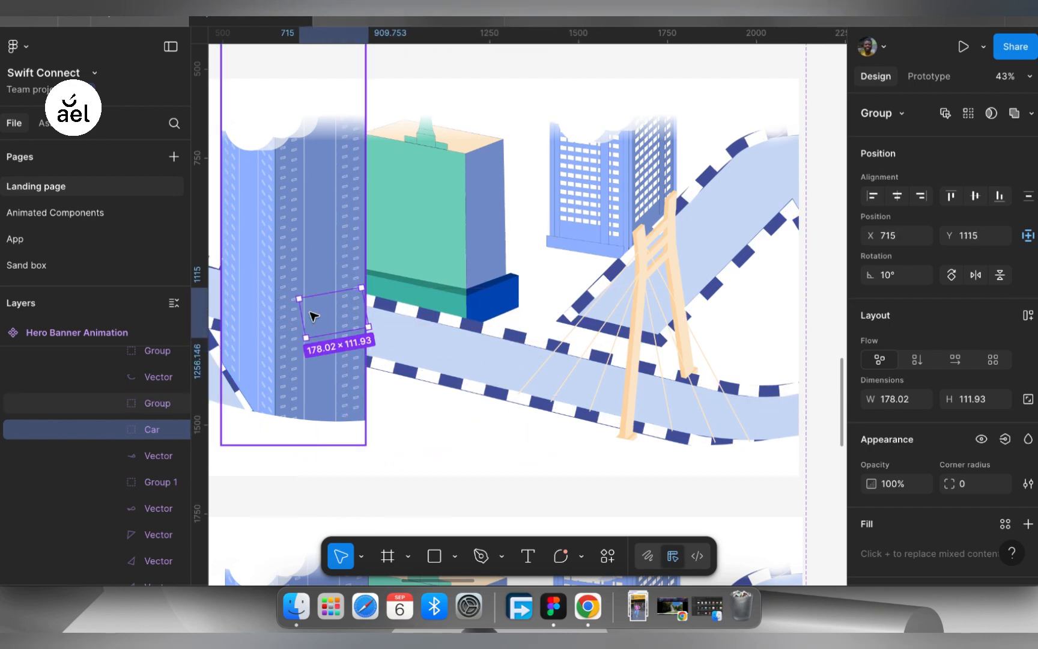
- Select the bike group inside Variant3 of Hero Banner Animation to check its position behind the tall tower
{"action": "scroll", "coordinate": [702, 451], "scroll_direction": "down", "scroll_amount": 3}
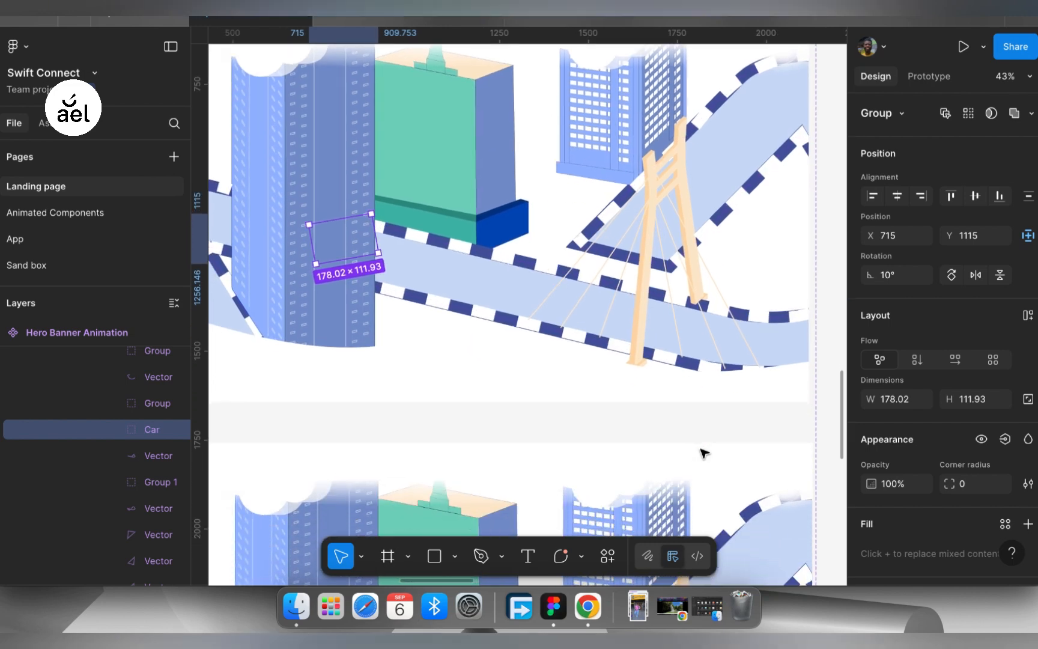
{"action": "scroll", "coordinate": [703, 451], "scroll_direction": "down", "scroll_amount": 10}
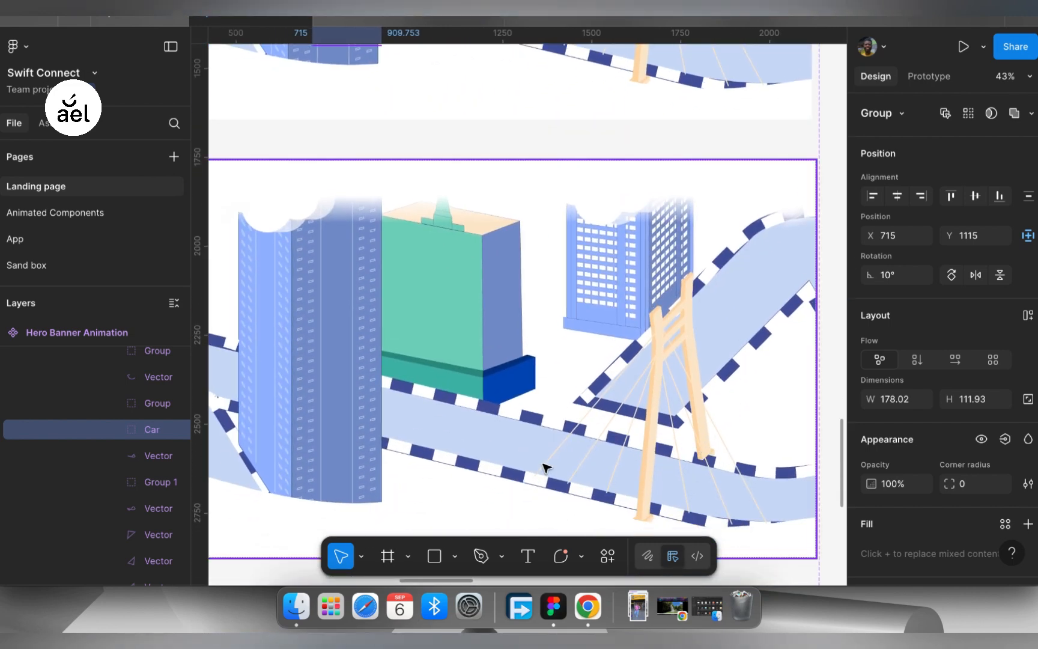
{"action": "left_click", "coordinate": [544, 468]}
{"action": "scroll", "coordinate": [543, 467], "scroll_direction": "down", "scroll_amount": 10}
{"action": "scroll", "coordinate": [537, 384], "scroll_direction": "up", "scroll_amount": 6}
{"action": "scroll", "coordinate": [538, 384], "scroll_direction": "left", "scroll_amount": 2}
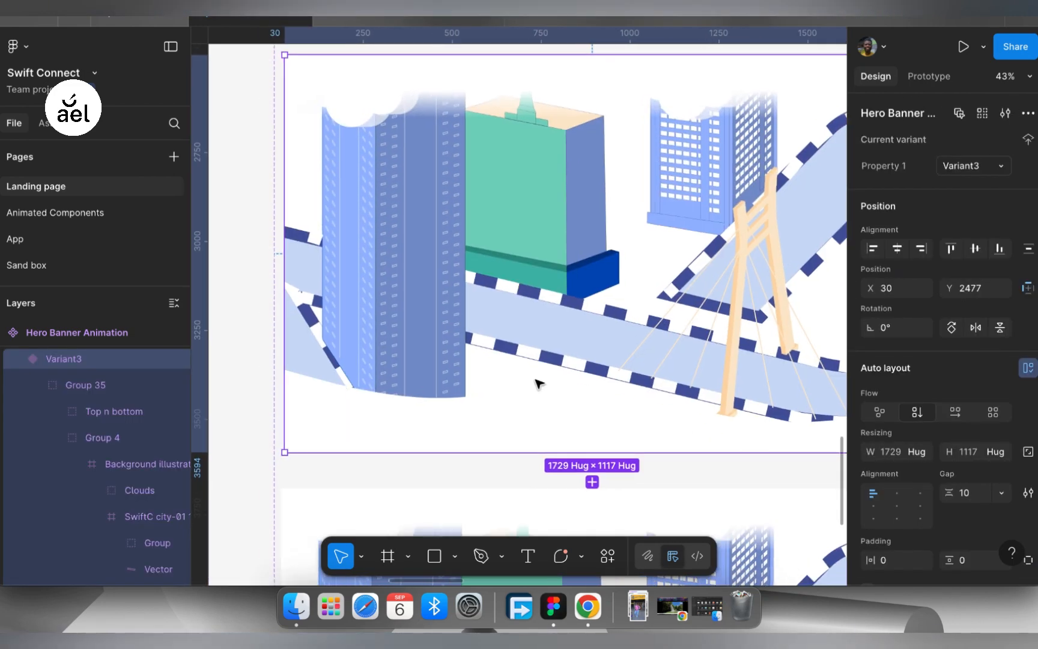
{"action": "scroll", "coordinate": [537, 384], "scroll_direction": "right", "scroll_amount": 3}
{"action": "scroll", "coordinate": [144, 452], "scroll_direction": "down", "scroll_amount": 4}
{"action": "scroll", "coordinate": [144, 450], "scroll_direction": "down", "scroll_amount": 5}
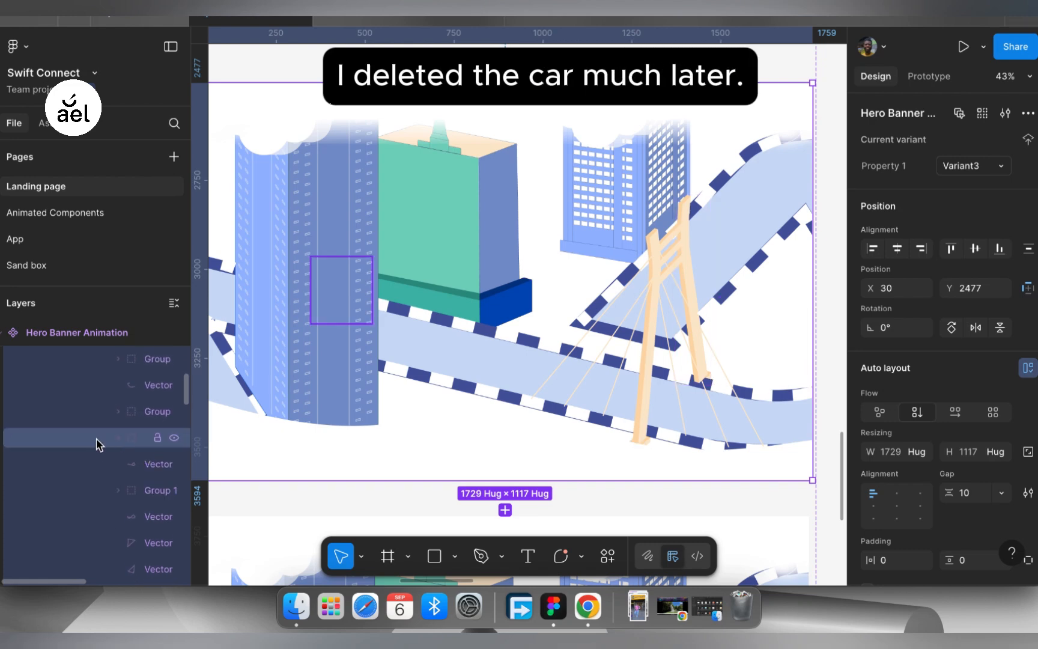
{"action": "left_click", "coordinate": [99, 438]}
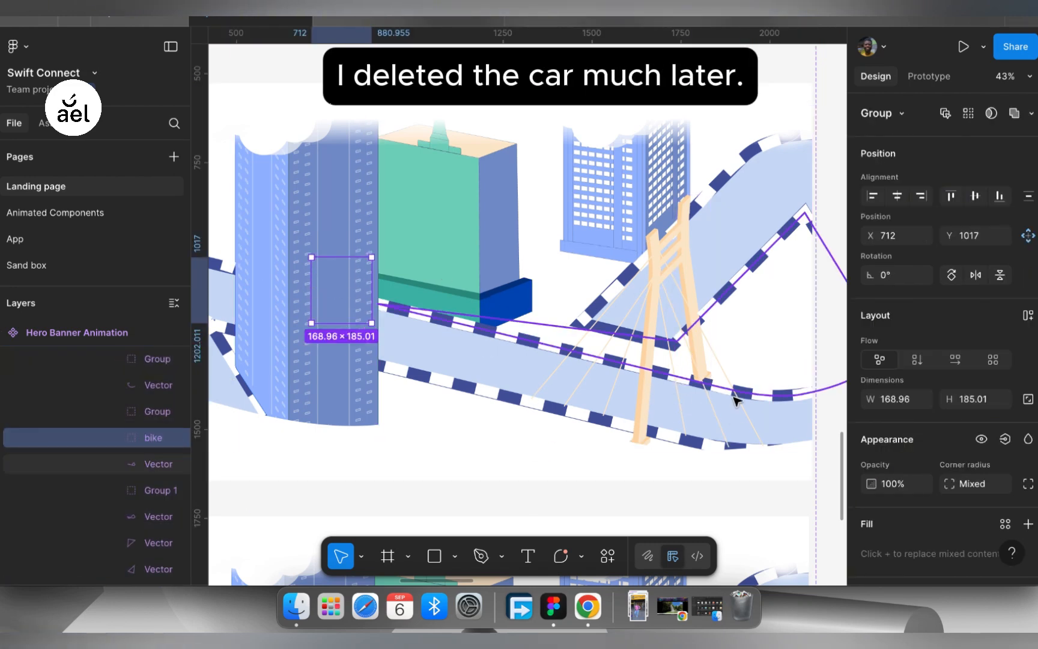
{"action": "scroll", "coordinate": [737, 398], "scroll_direction": "down", "scroll_amount": 7}
{"action": "scroll", "coordinate": [737, 399], "scroll_direction": "left", "scroll_amount": 1}
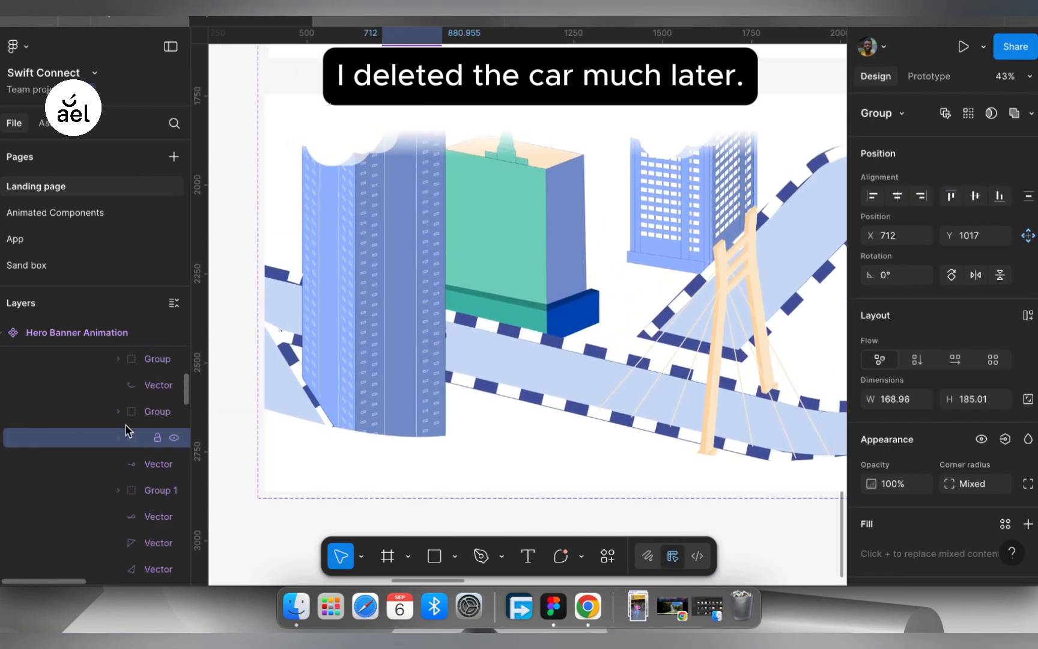
- In Variant4, move the bike group from behind the tower along the road to the banner's edge, at X 2107, Y 1342
{"action": "scroll", "coordinate": [97, 414], "scroll_direction": "down", "scroll_amount": 10}
{"action": "left_click", "coordinate": [289, 430]}
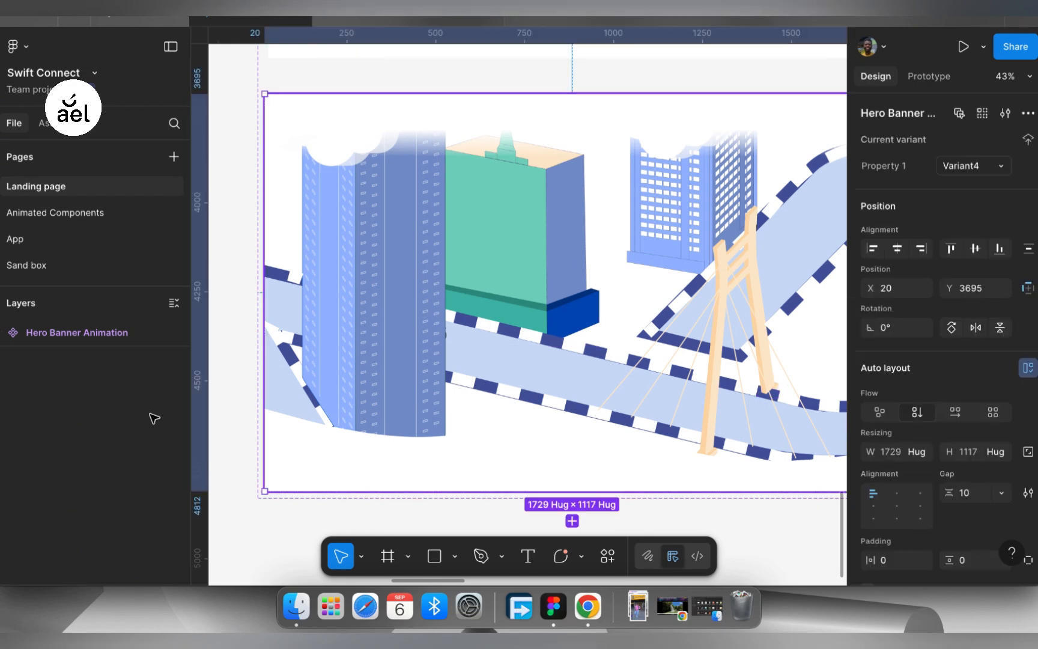
{"action": "scroll", "coordinate": [111, 479], "scroll_direction": "up", "scroll_amount": 1}
{"action": "scroll", "coordinate": [112, 479], "scroll_direction": "down", "scroll_amount": 10}
{"action": "scroll", "coordinate": [111, 478], "scroll_direction": "down", "scroll_amount": 3}
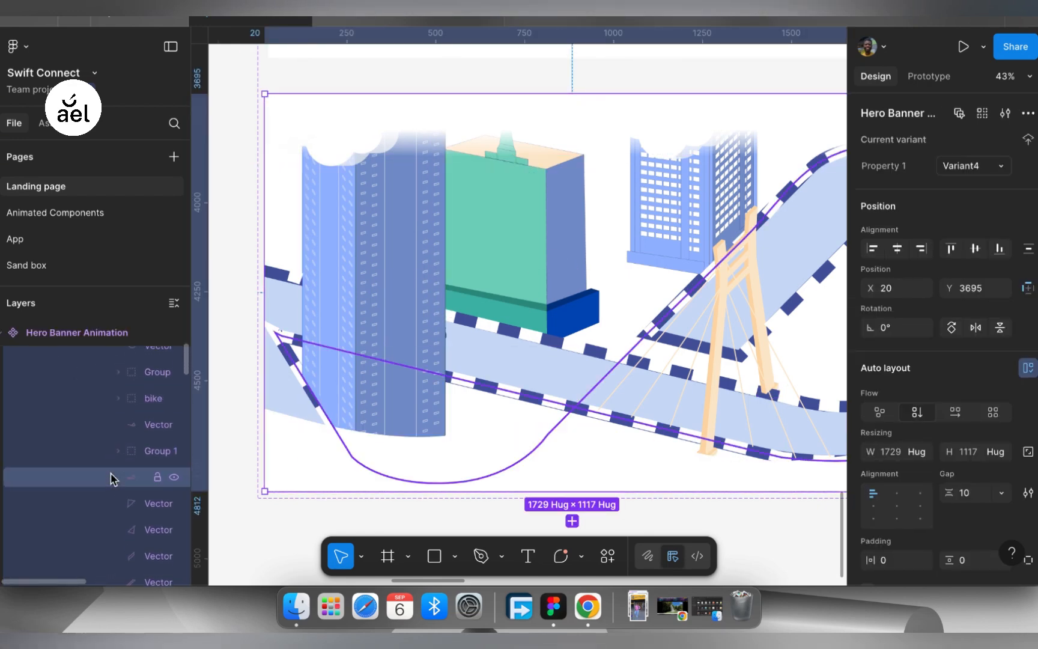
{"action": "scroll", "coordinate": [111, 478], "scroll_direction": "up", "scroll_amount": 2}
{"action": "left_click", "coordinate": [130, 427]}
{"action": "scroll", "coordinate": [553, 376], "scroll_direction": "right", "scroll_amount": 3}
{"action": "scroll", "coordinate": [553, 376], "scroll_direction": "up", "scroll_amount": 1}
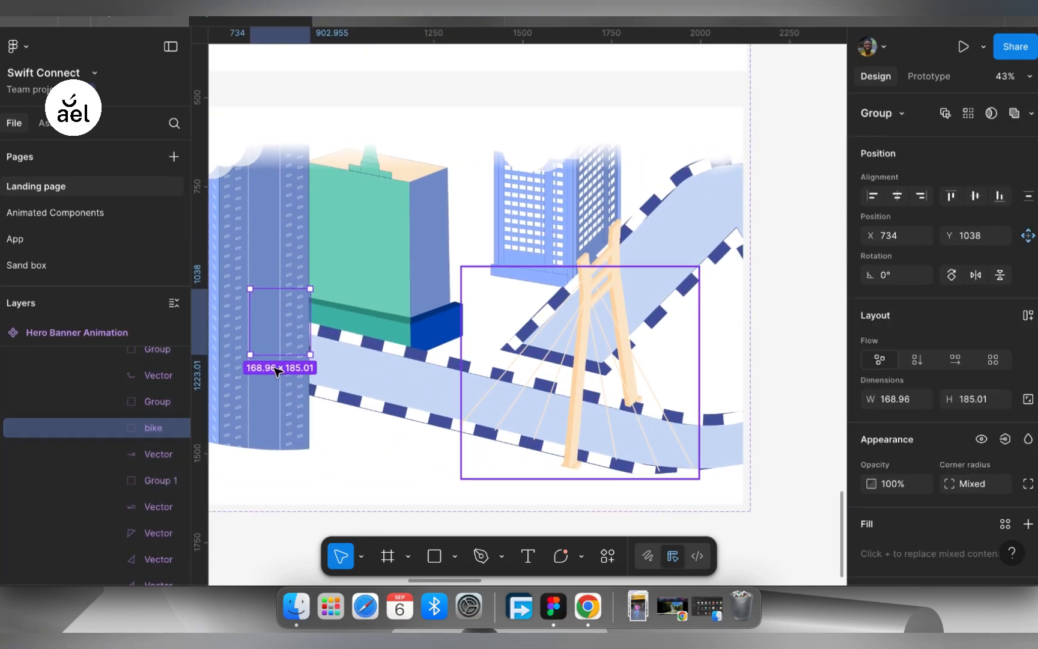
{"action": "left_click_drag", "start_coordinate": [285, 322], "coordinate": [749, 422]}
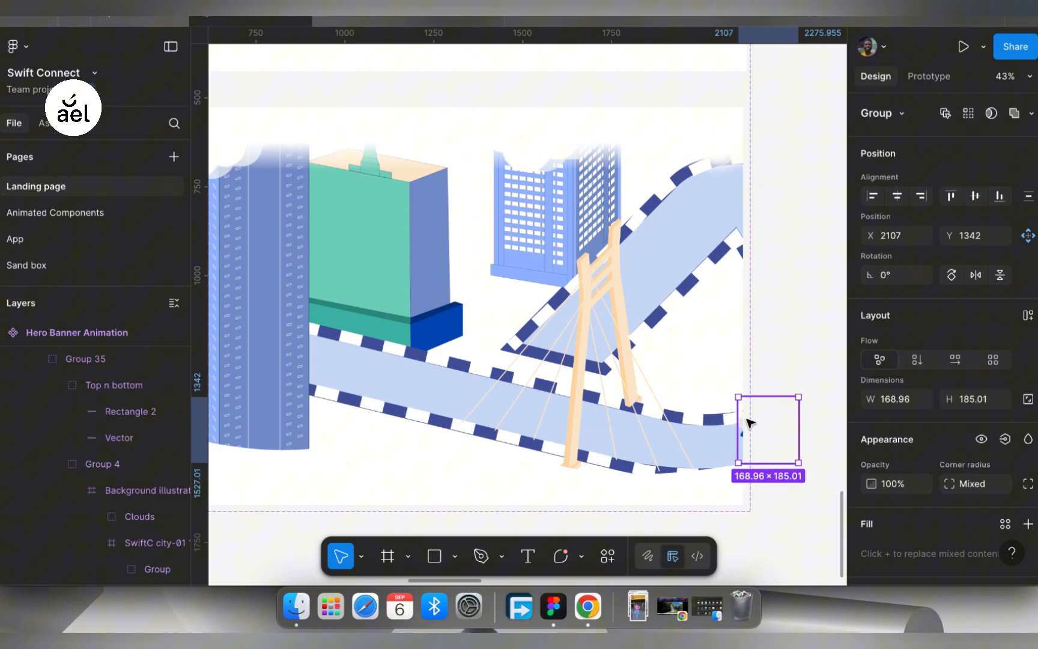
{"action": "left_click", "coordinate": [771, 348]}
- Link the Default variant of Hero Banner Animation to Variant2, using an After delay trigger of 800 ms
{"action": "scroll", "coordinate": [744, 366], "scroll_direction": "down", "scroll_amount": 10}
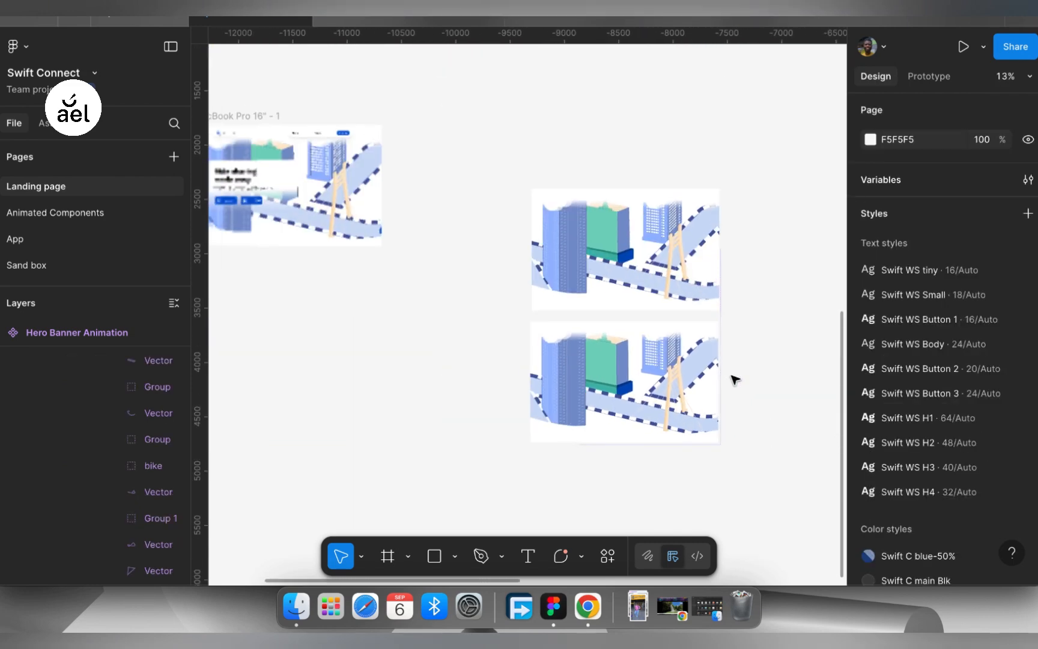
{"action": "scroll", "coordinate": [734, 380], "scroll_direction": "up", "scroll_amount": 6}
{"action": "scroll", "coordinate": [734, 380], "scroll_direction": "right", "scroll_amount": 3}
{"action": "left_click", "coordinate": [571, 222]}
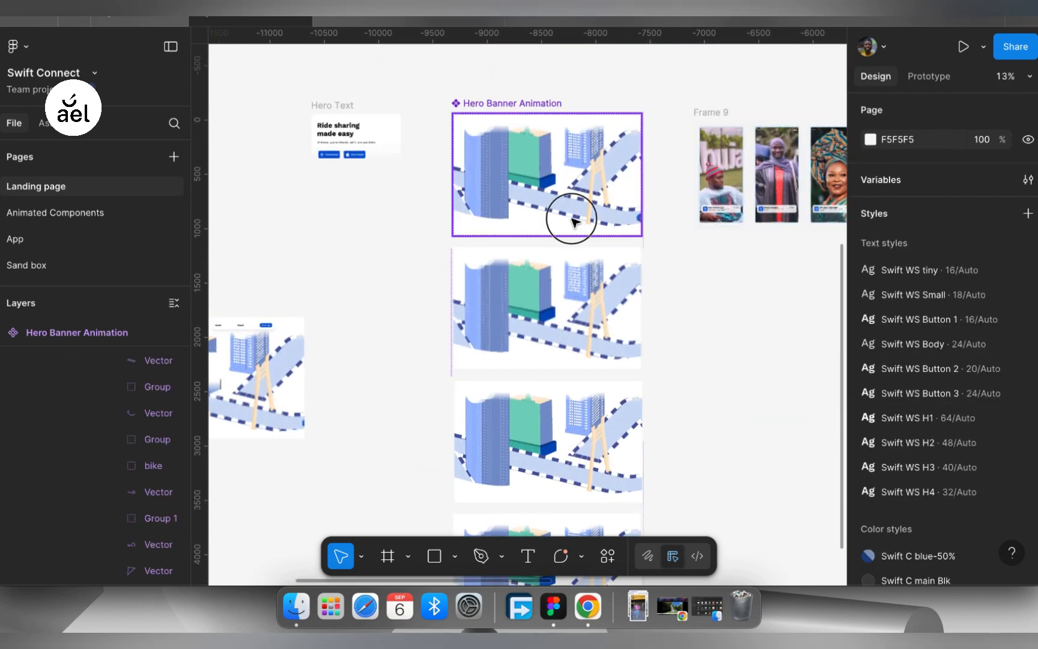
{"action": "left_click", "coordinate": [631, 198]}
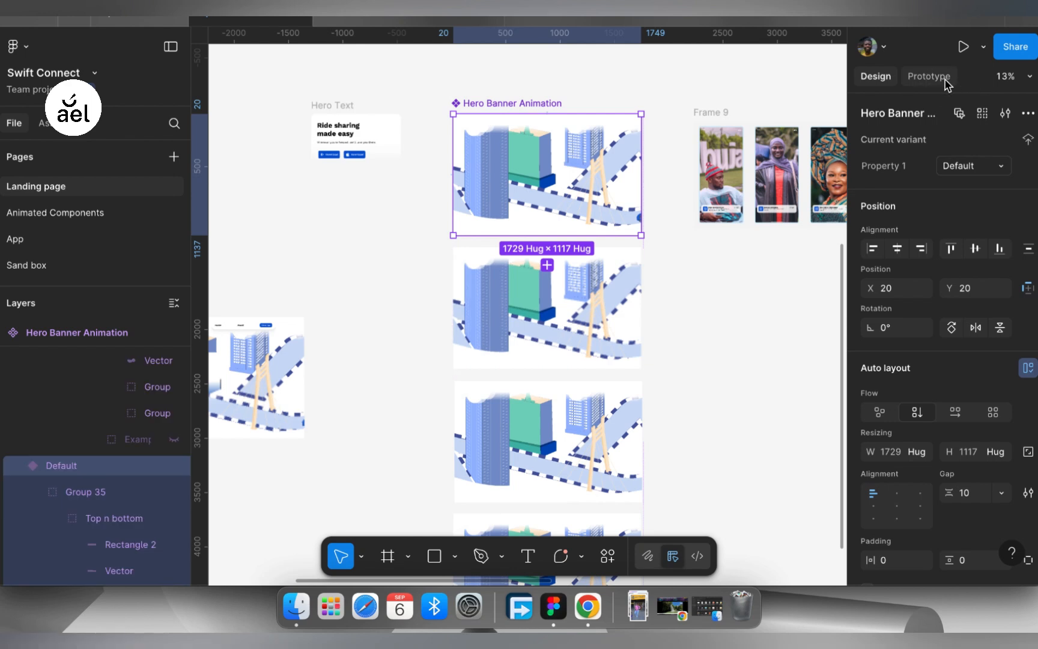
{"action": "left_click", "coordinate": [929, 76]}
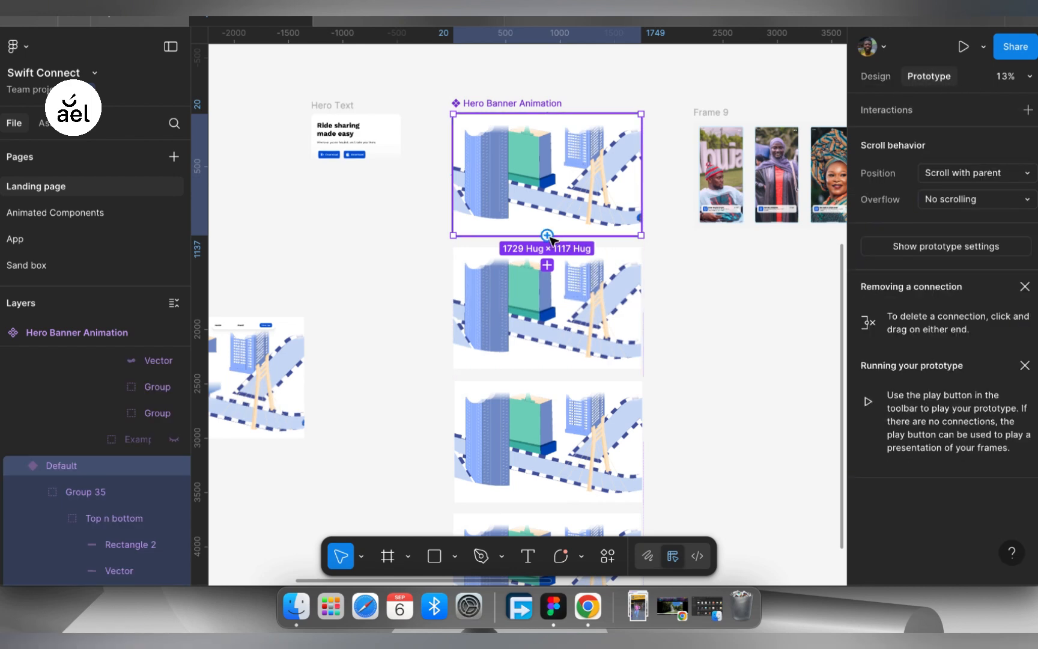
{"action": "left_click_drag", "start_coordinate": [548, 238], "coordinate": [550, 255]}
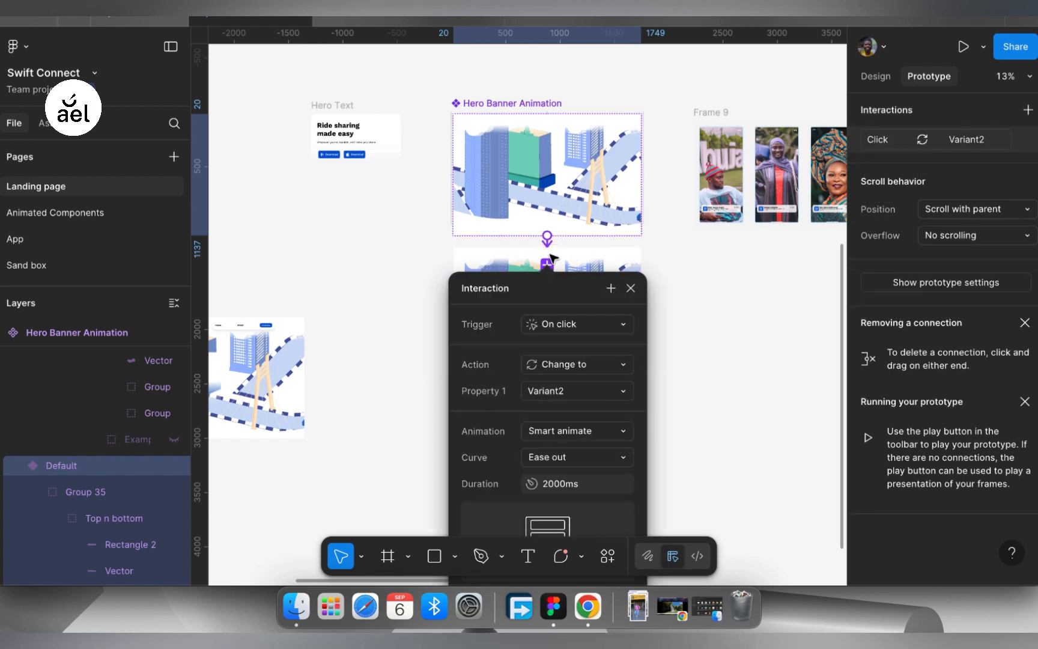
{"action": "left_click", "coordinate": [584, 330]}
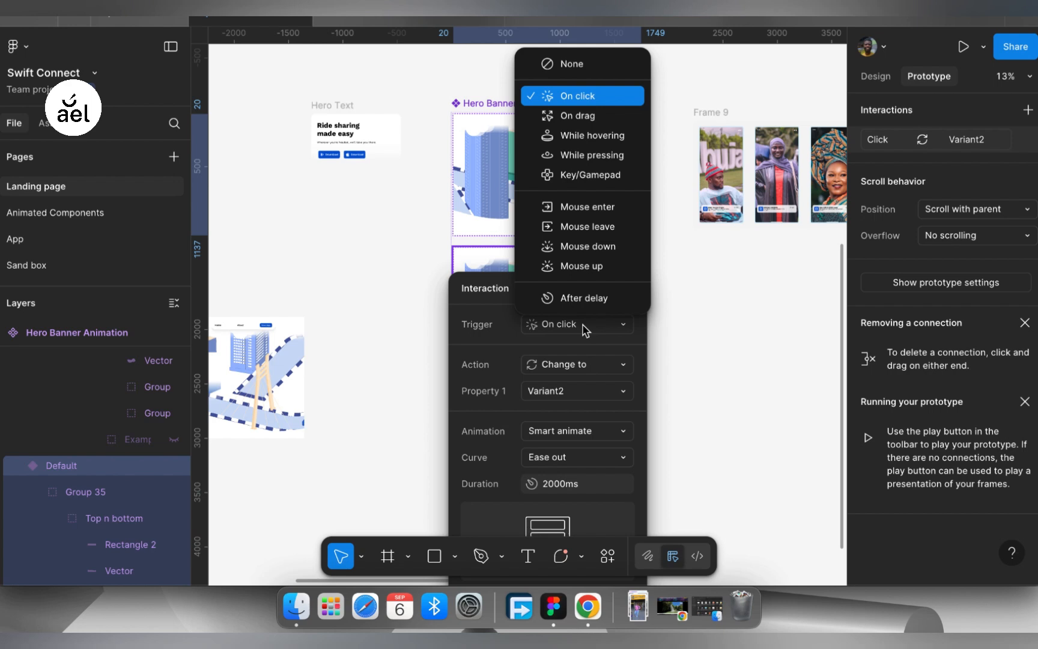
{"action": "left_click", "coordinate": [585, 299]}
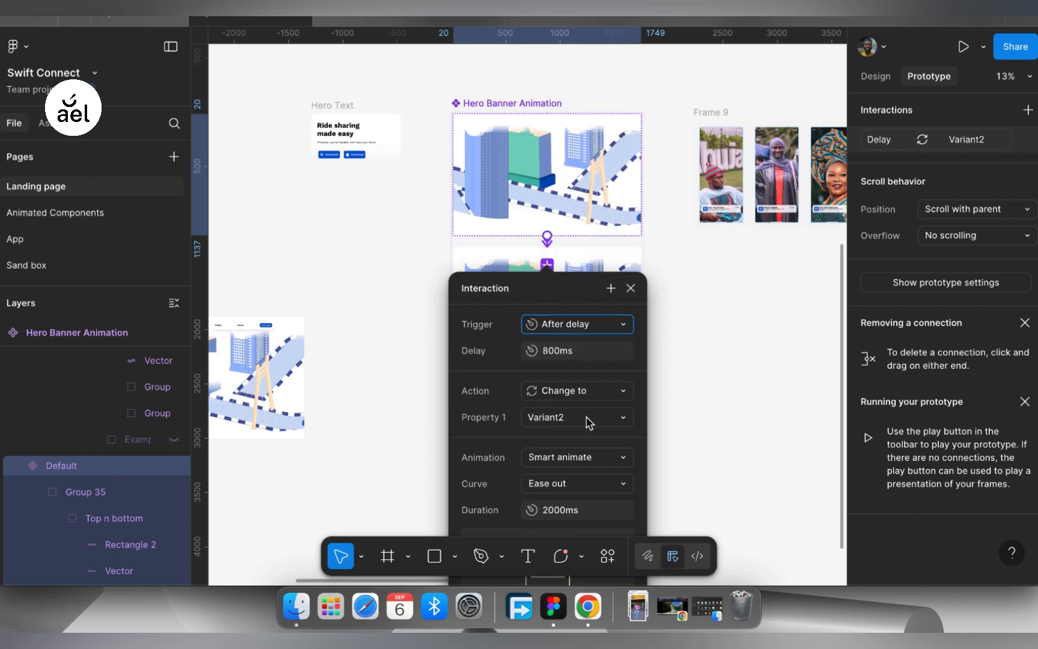
{"action": "scroll", "coordinate": [590, 423], "scroll_direction": "down", "scroll_amount": 3}
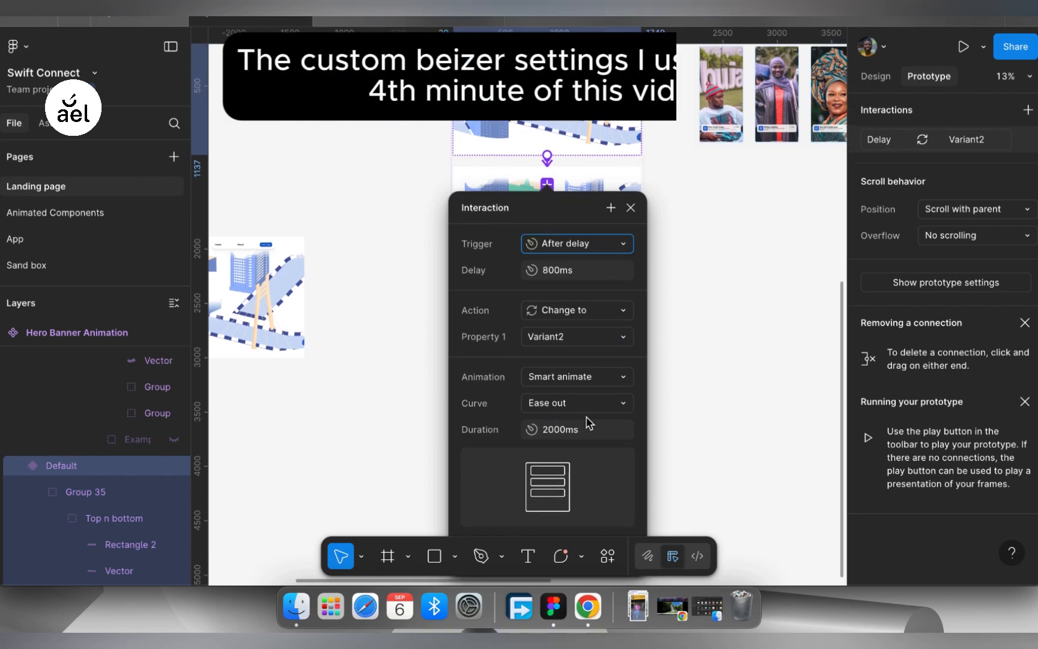
{"action": "left_click", "coordinate": [630, 209]}
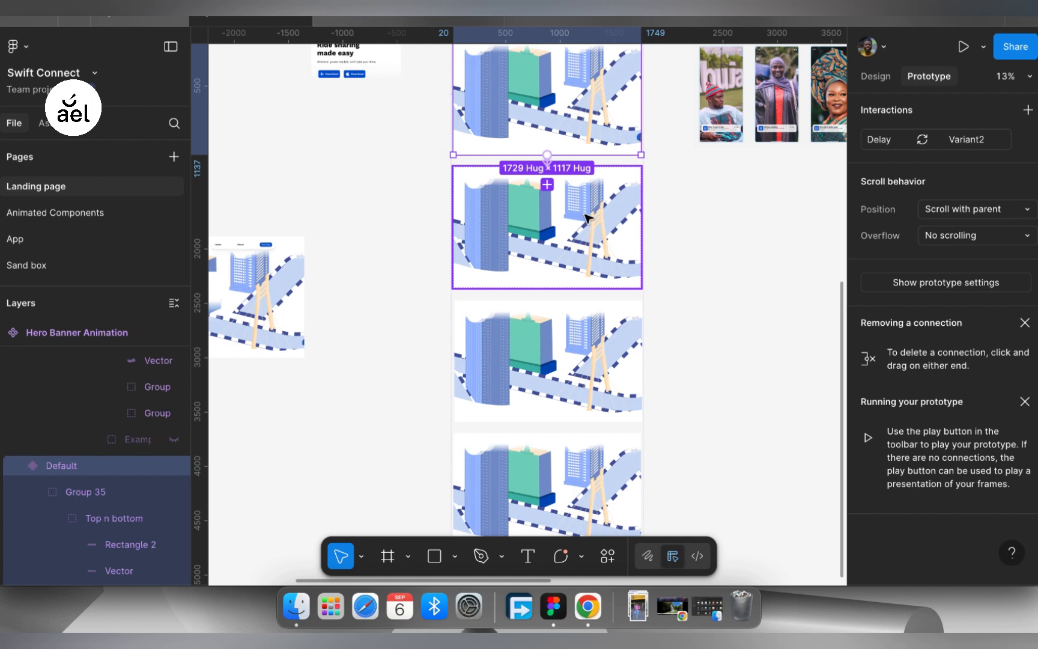
- Connect Variant2 of Hero Banner Animation to Variant3, triggered after a delay of 800 ms
{"action": "left_click", "coordinate": [585, 218]}
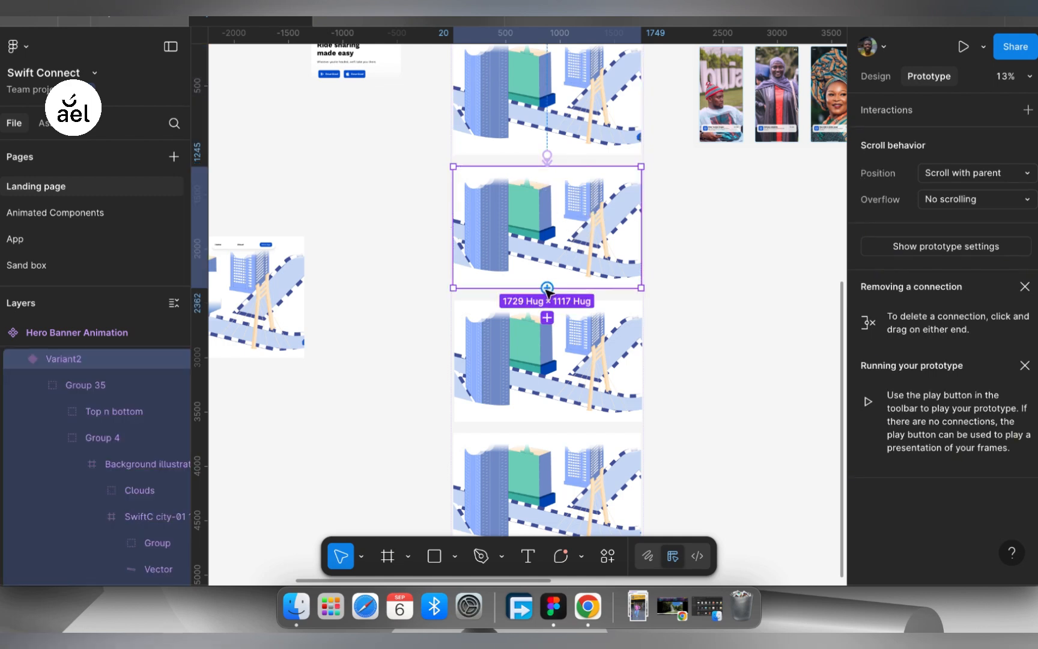
{"action": "left_click_drag", "start_coordinate": [547, 288], "coordinate": [552, 326]}
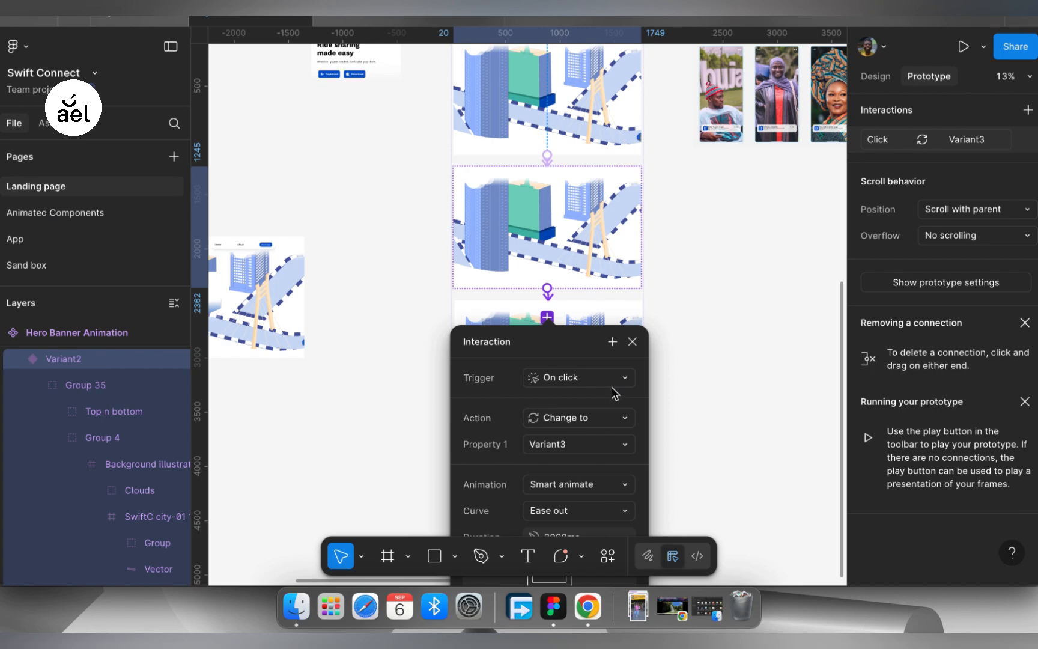
{"action": "left_click", "coordinate": [612, 384]}
{"action": "left_click", "coordinate": [576, 350]}
{"action": "scroll", "coordinate": [618, 439], "scroll_direction": "down", "scroll_amount": 2}
{"action": "scroll", "coordinate": [619, 445], "scroll_direction": "down", "scroll_amount": 2}
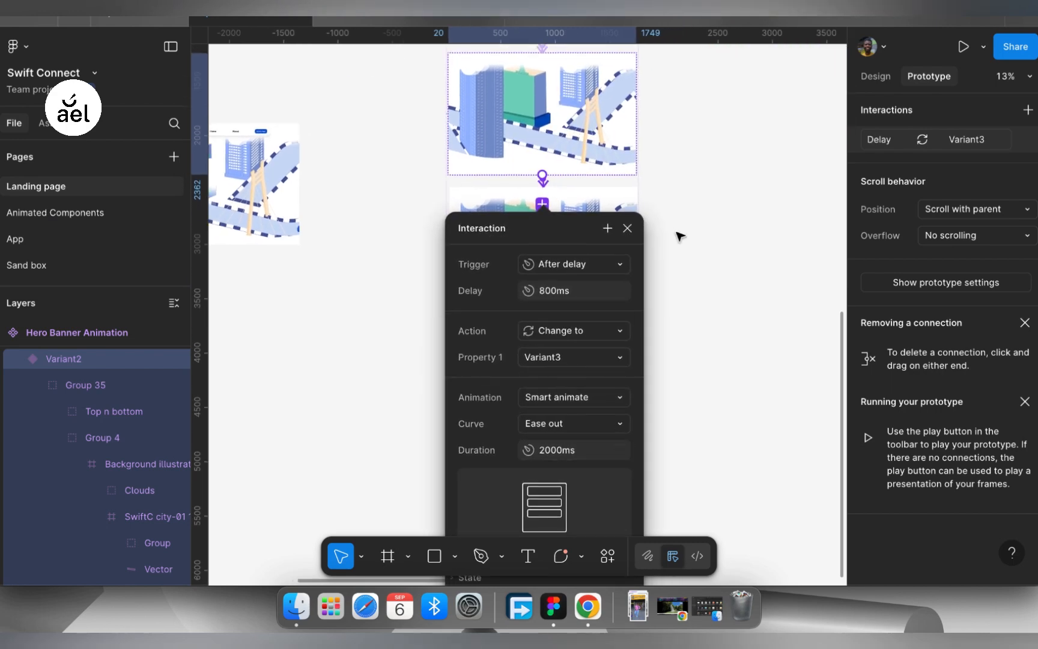
{"action": "left_click", "coordinate": [627, 230]}
- Connect Variant3 of Hero Banner Animation to Variant4, triggered after a delay of 800 ms
{"action": "left_click", "coordinate": [547, 303]}
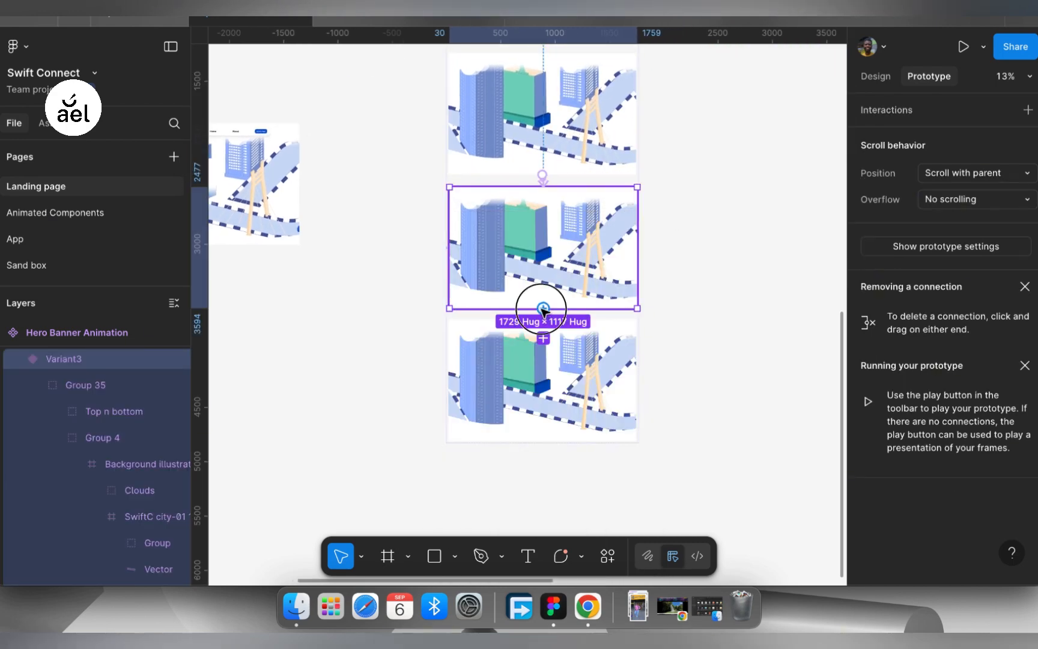
{"action": "left_click_drag", "start_coordinate": [543, 309], "coordinate": [545, 343]}
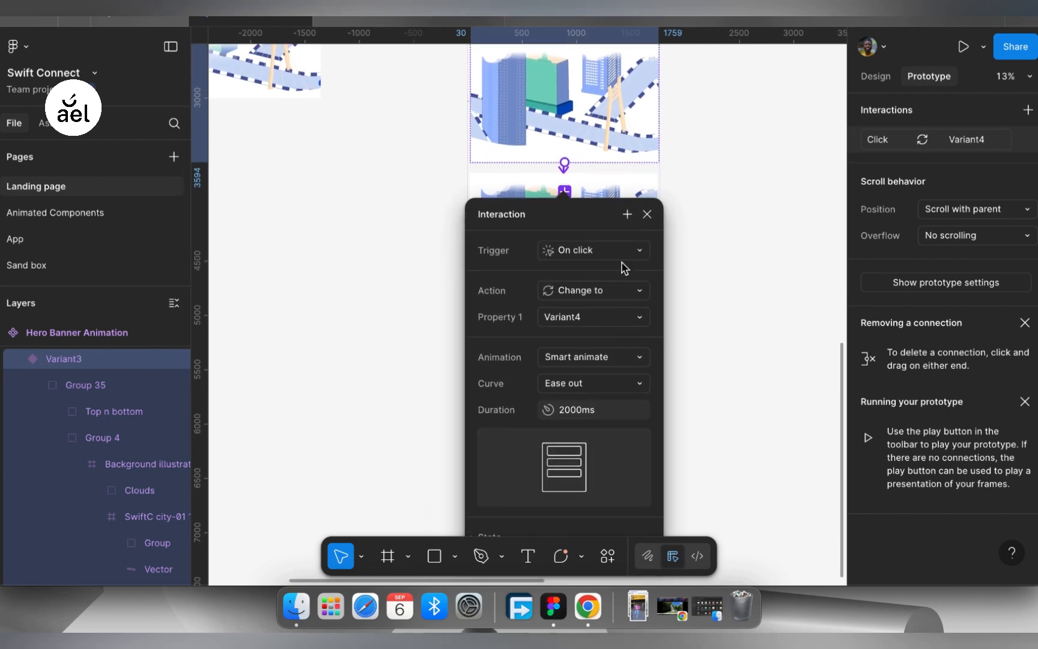
{"action": "left_click", "coordinate": [622, 255]}
{"action": "left_click", "coordinate": [615, 509]}
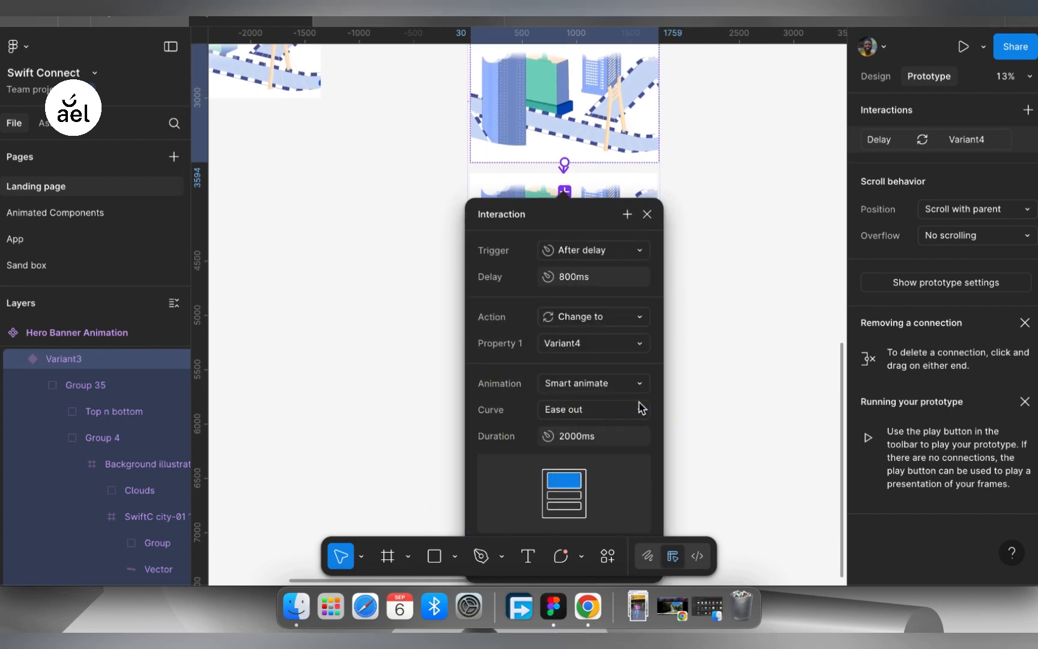
{"action": "left_click", "coordinate": [647, 215]}
- Loop the banner animation by connecting Variant4 back to Default, triggered after a delay of 800 ms
{"action": "left_click", "coordinate": [630, 216]}
{"action": "scroll", "coordinate": [629, 214], "scroll_direction": "up", "scroll_amount": 5}
{"action": "scroll", "coordinate": [629, 214], "scroll_direction": "left", "scroll_amount": 2}
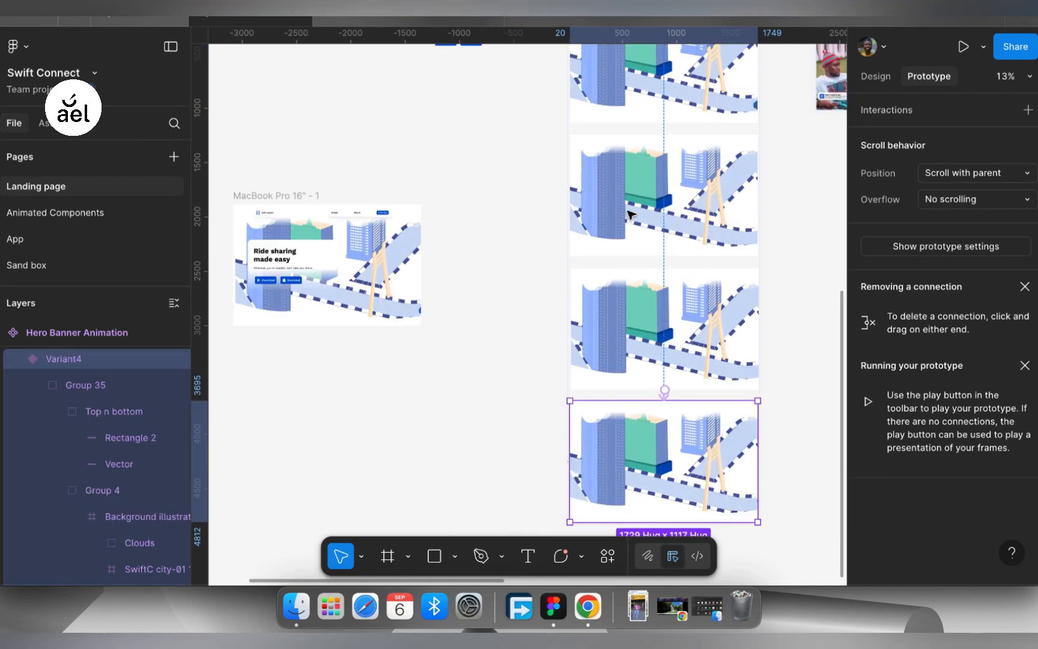
{"action": "scroll", "coordinate": [630, 214], "scroll_direction": "up", "scroll_amount": 2}
{"action": "scroll", "coordinate": [630, 214], "scroll_direction": "left", "scroll_amount": 2}
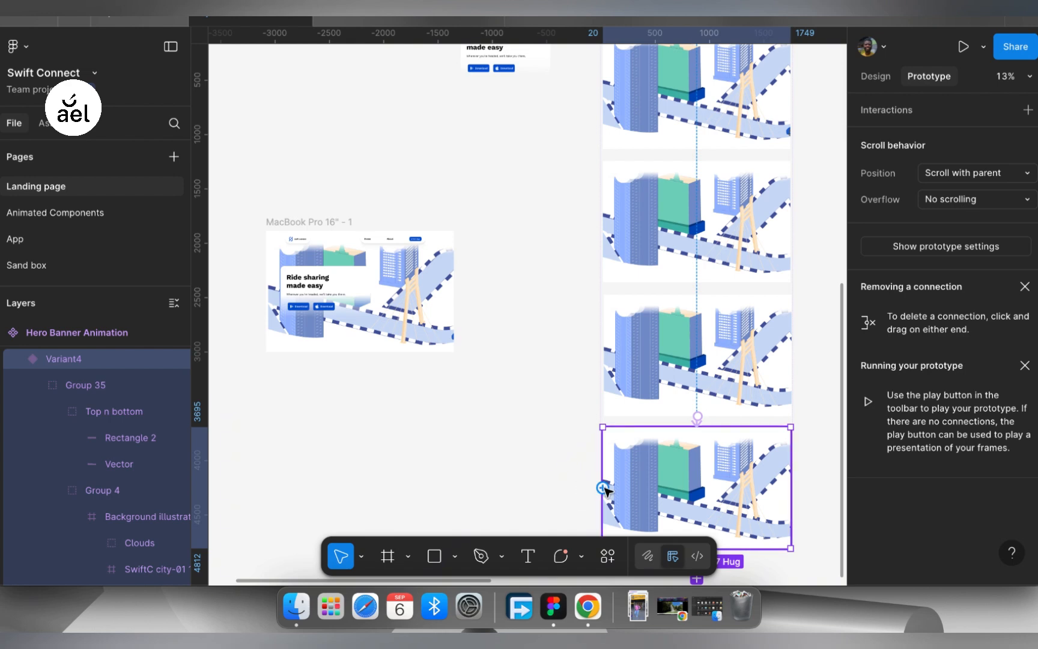
{"action": "left_click_drag", "start_coordinate": [603, 489], "coordinate": [645, 96]}
{"action": "left_click", "coordinate": [746, 227]}
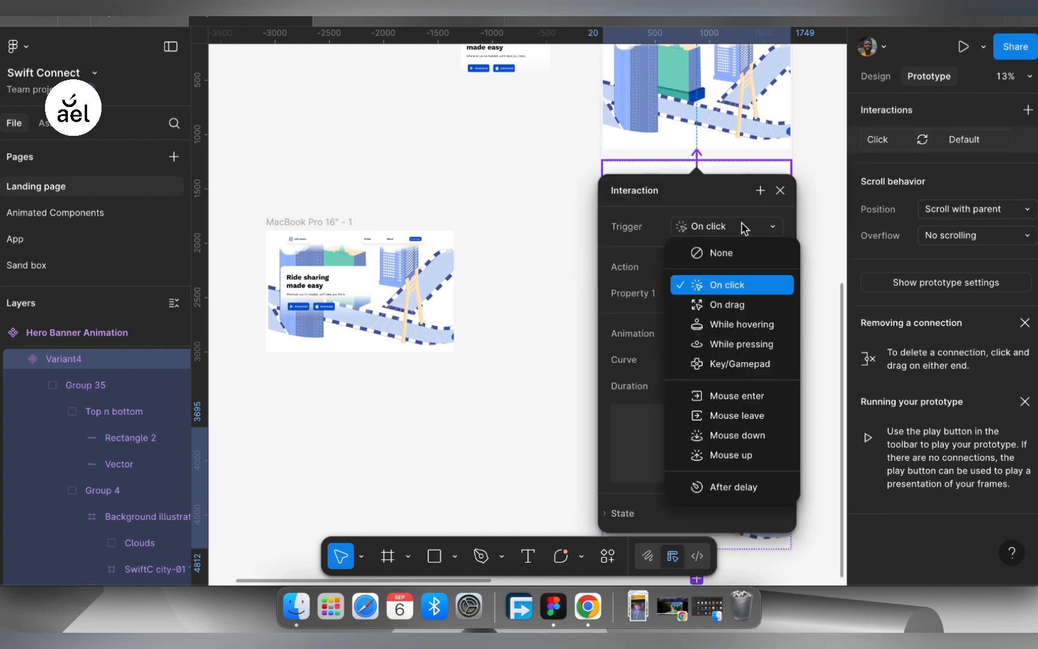
{"action": "left_click", "coordinate": [745, 491]}
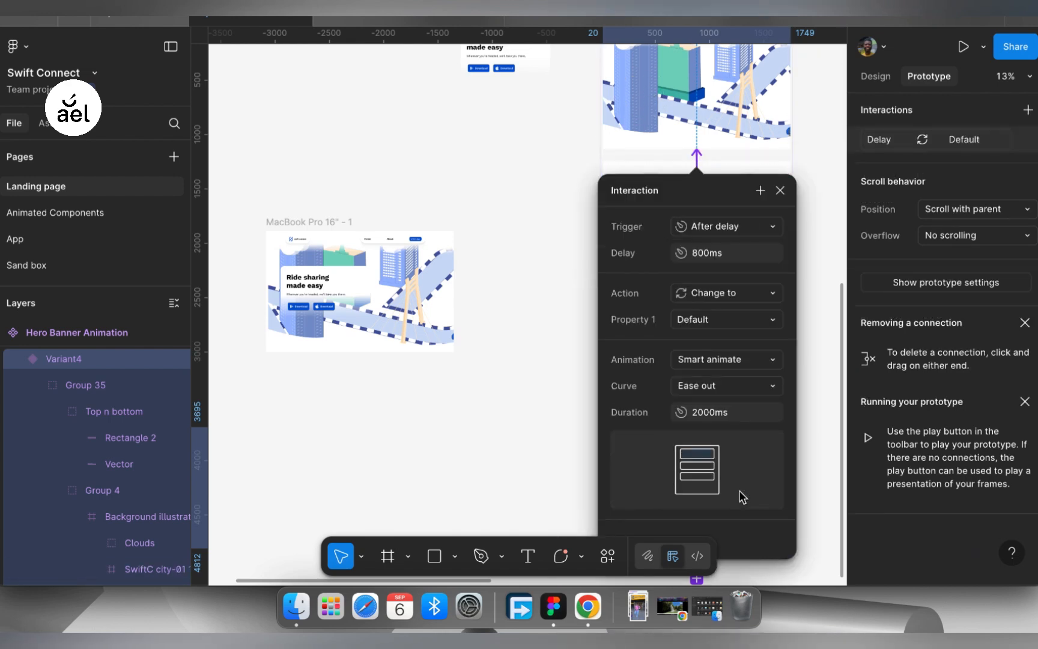
{"action": "left_click", "coordinate": [779, 191]}
- Preview the MacBook Pro 16" - 1 landing page frame as a prototype to check the hero banner animation
{"action": "scroll", "coordinate": [601, 224], "scroll_direction": "up", "scroll_amount": 5}
{"action": "scroll", "coordinate": [601, 224], "scroll_direction": "right", "scroll_amount": 6}
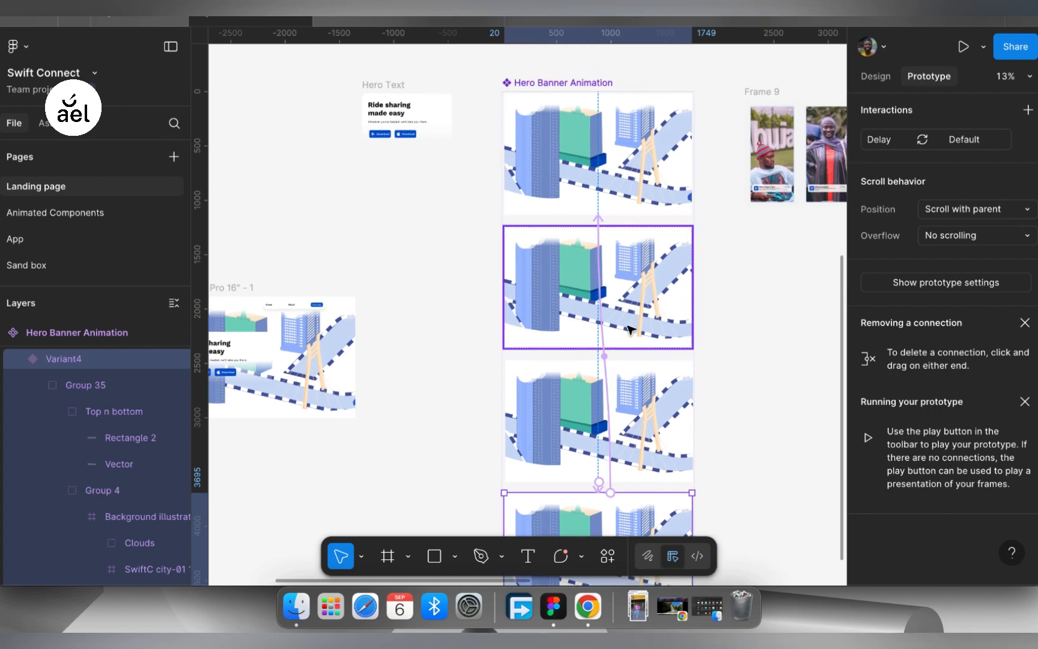
{"action": "scroll", "coordinate": [708, 385], "scroll_direction": "left", "scroll_amount": 3}
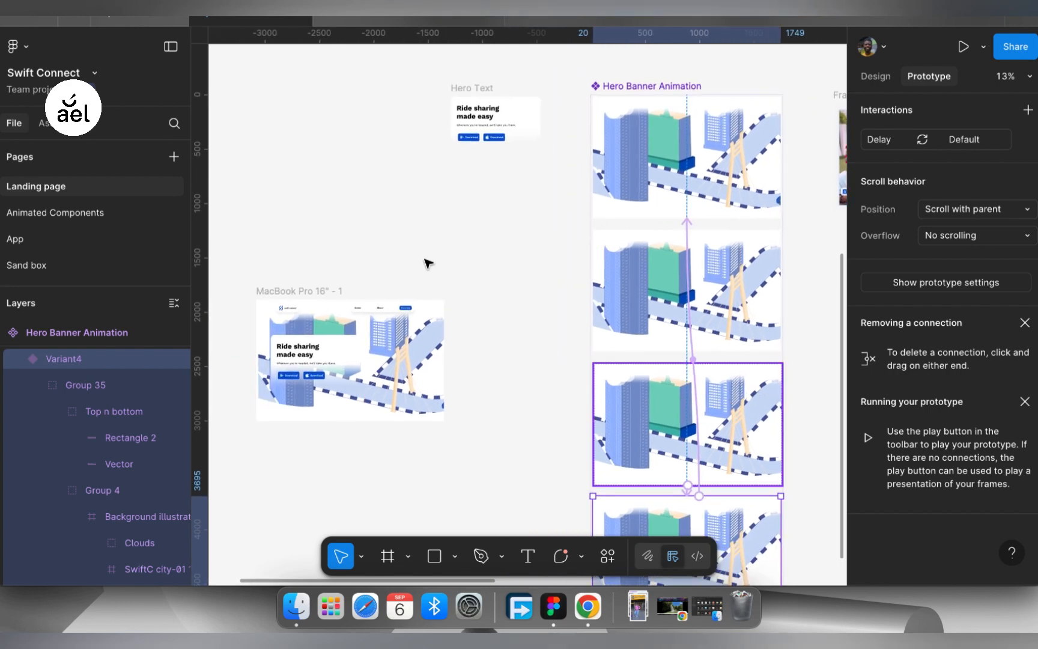
{"action": "left_click", "coordinate": [324, 292]}
{"action": "left_click", "coordinate": [963, 47]}
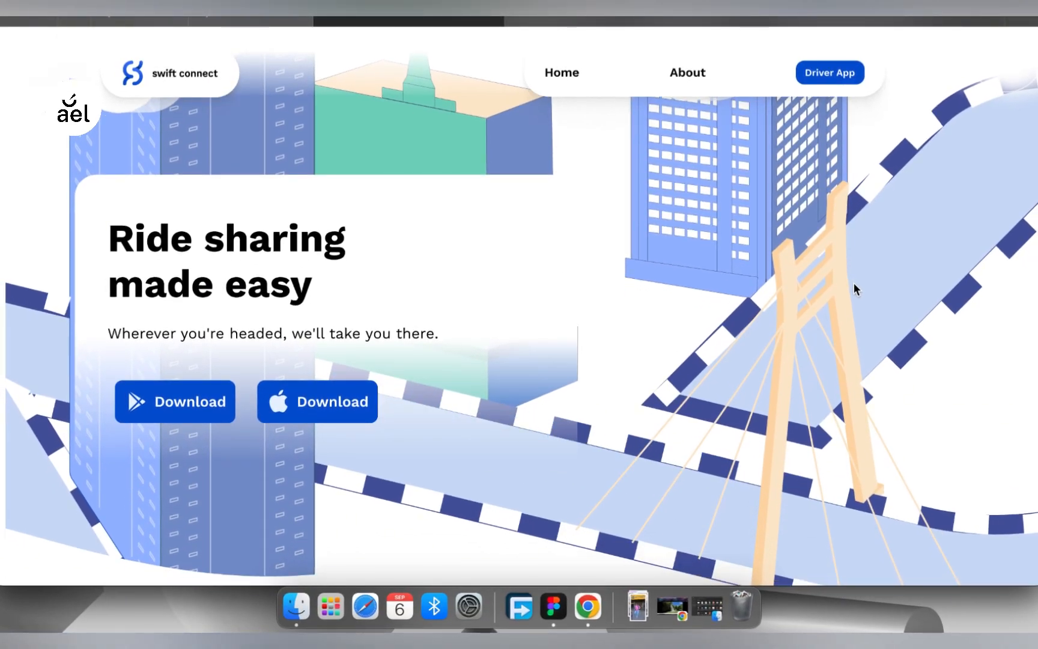
{"action": "scroll", "coordinate": [854, 285], "scroll_direction": "down", "scroll_amount": 1}
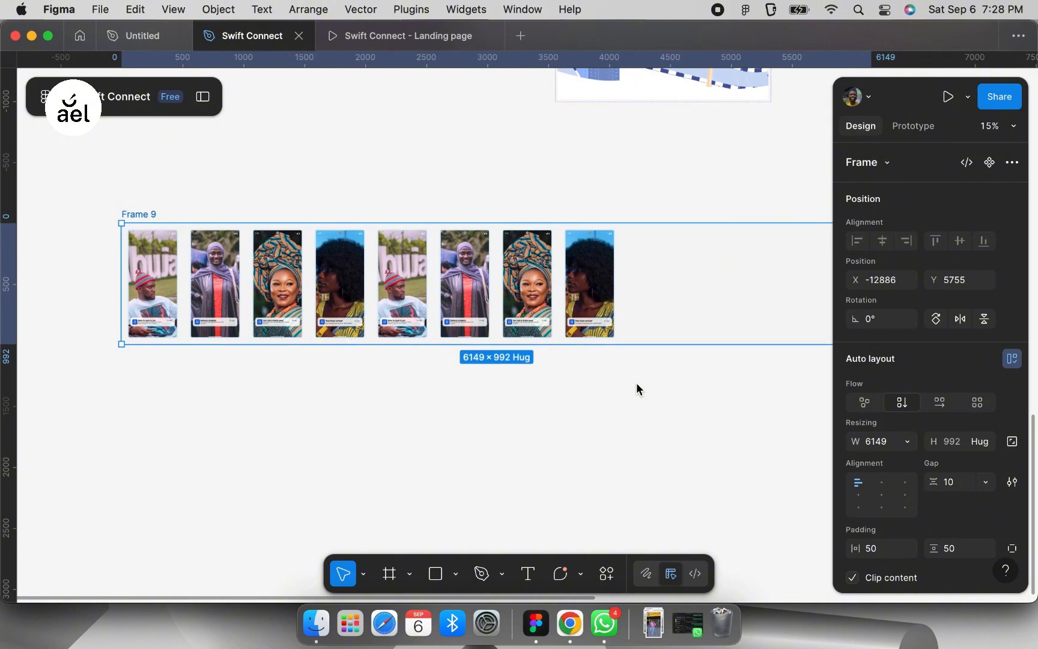
- Narrow Frame 9 to about 1645 wide so it clips the row of phone images, and turn it into a component
{"action": "scroll", "coordinate": [635, 382], "scroll_direction": "right", "scroll_amount": 2}
{"action": "left_click_drag", "start_coordinate": [807, 312], "coordinate": [260, 296]}
{"action": "left_click_drag", "start_coordinate": [260, 296], "coordinate": [258, 296]}
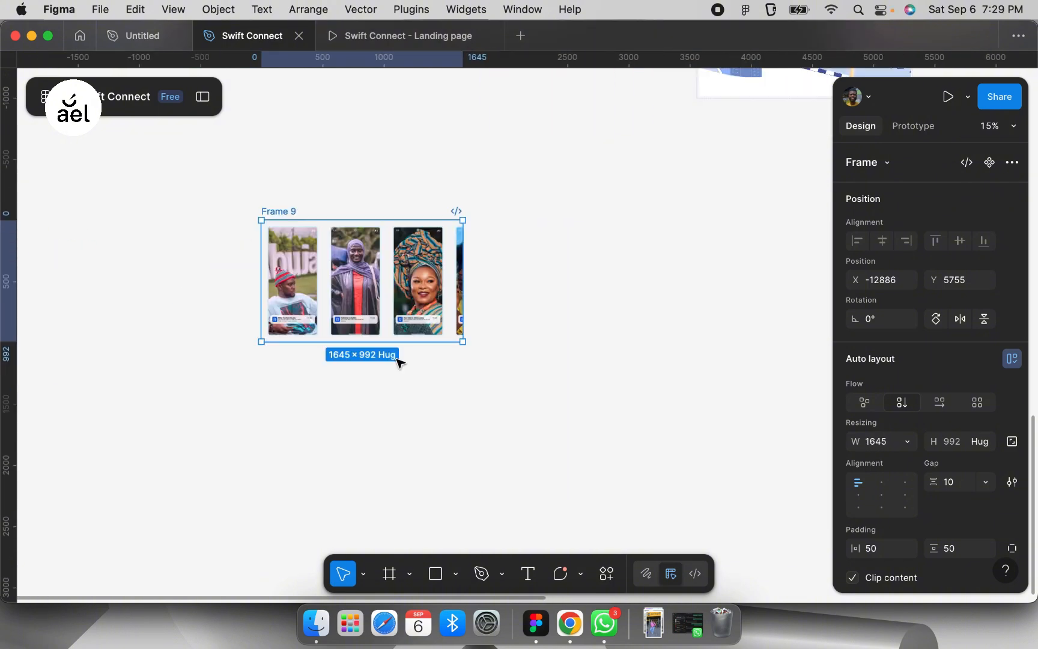
{"action": "scroll", "coordinate": [396, 362], "scroll_direction": "left", "scroll_amount": 3}
{"action": "key", "text": "alt+super+k"}
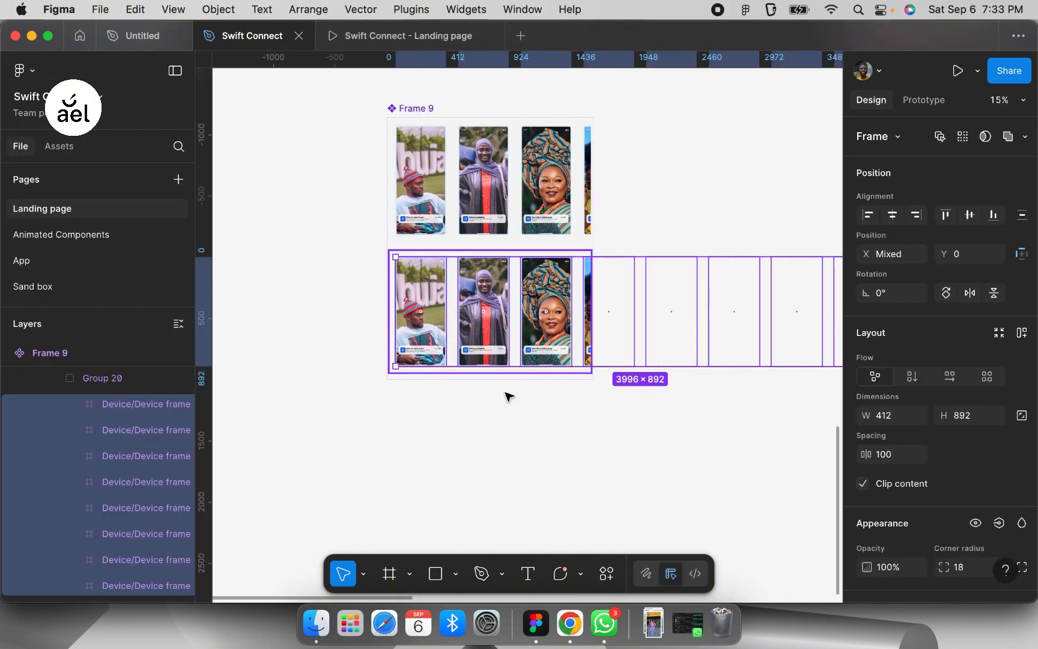
- In the second variant of Frame 9, shift the Frame 10 image row leftward to about X -473
{"action": "left_click", "coordinate": [193, 378]}
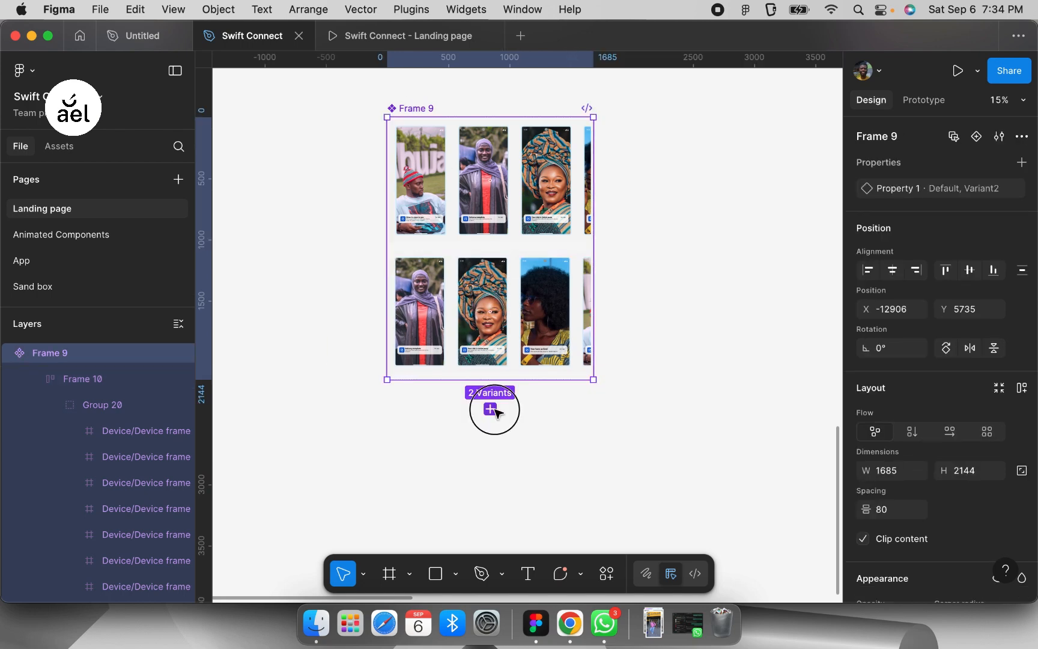
{"action": "left_click", "coordinate": [490, 409]}
{"action": "scroll", "coordinate": [552, 321], "scroll_direction": "down", "scroll_amount": 2}
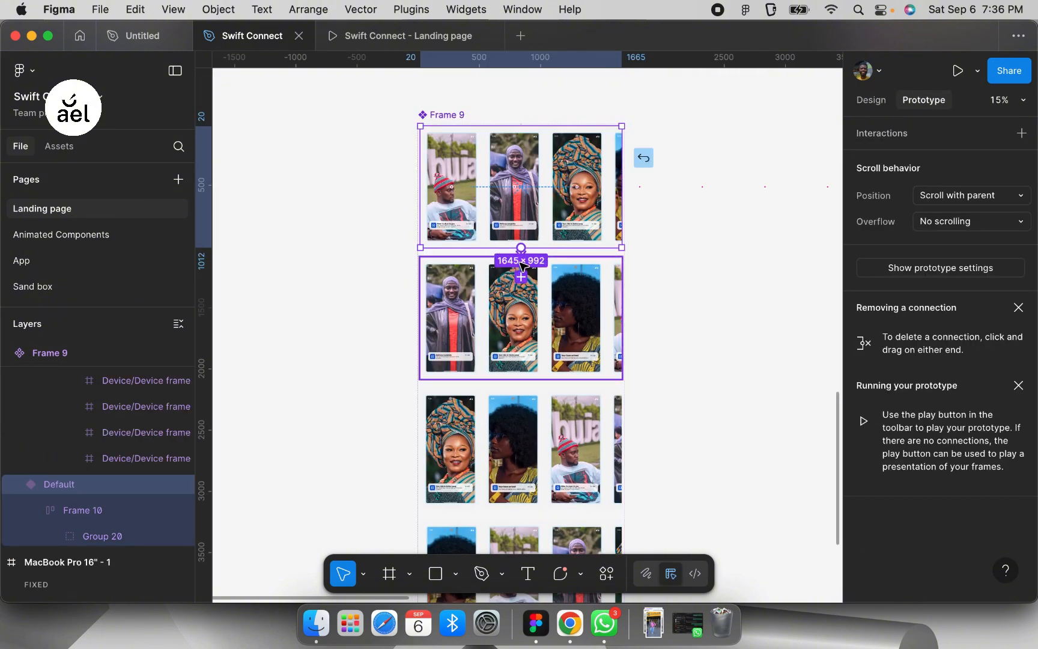
- Connect Frame 9's Default variant to Variant2 after an 800 ms delay, with a custom bezier of 0.28, 0, 0.31, 1 over 1000 ms
{"action": "left_click_drag", "start_coordinate": [520, 263], "coordinate": [522, 273]}
{"action": "left_click", "coordinate": [559, 334]}
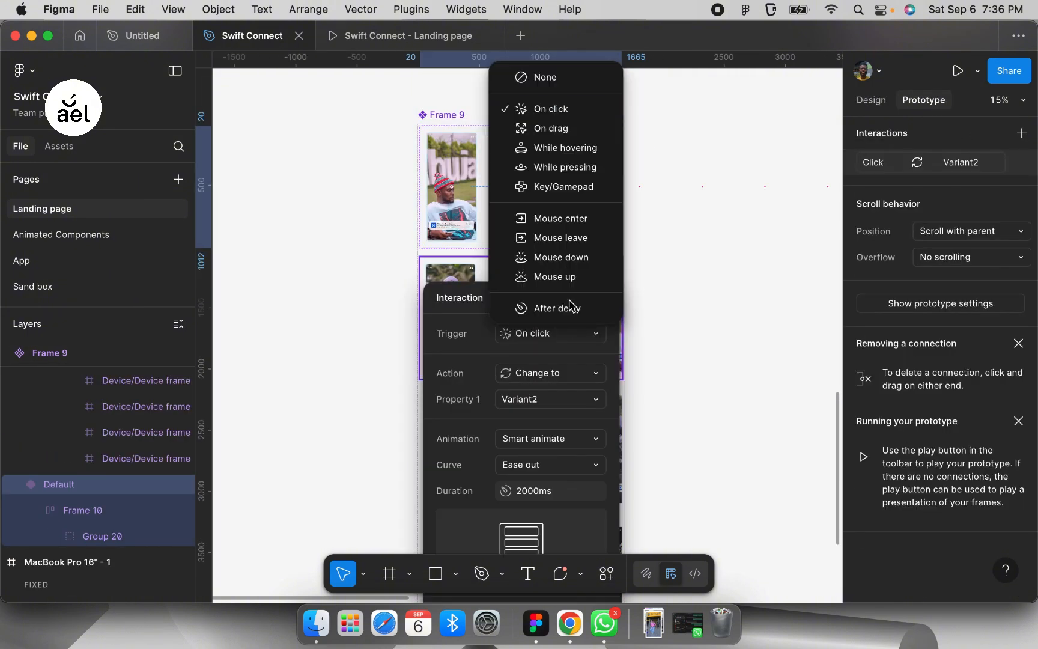
{"action": "left_click", "coordinate": [571, 306]}
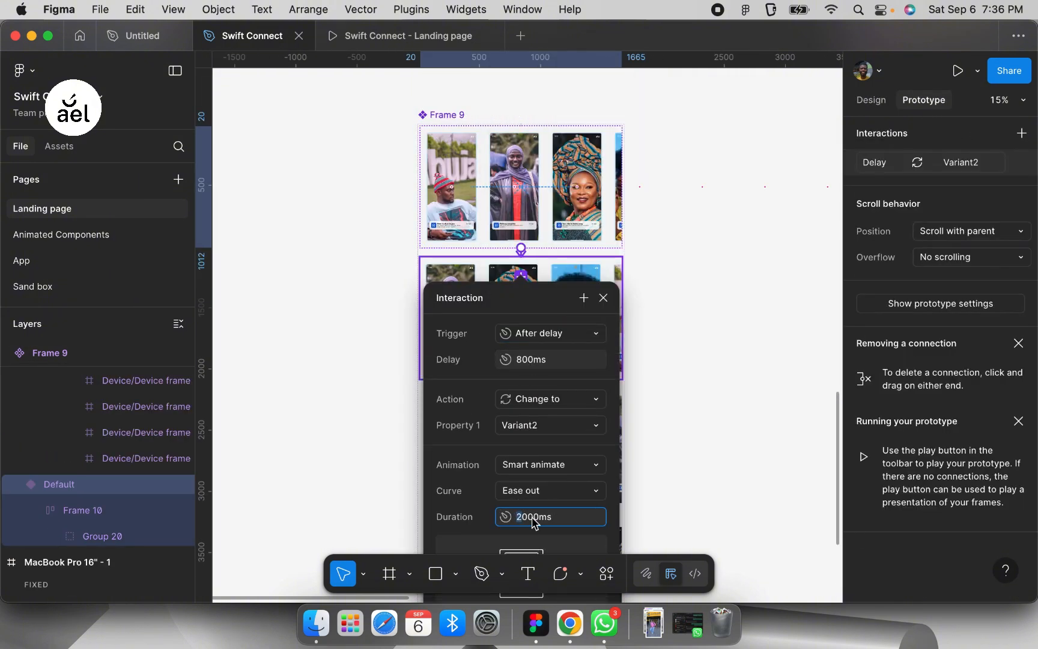
{"action": "left_click", "coordinate": [585, 491]}
{"action": "left_click", "coordinate": [545, 467]}
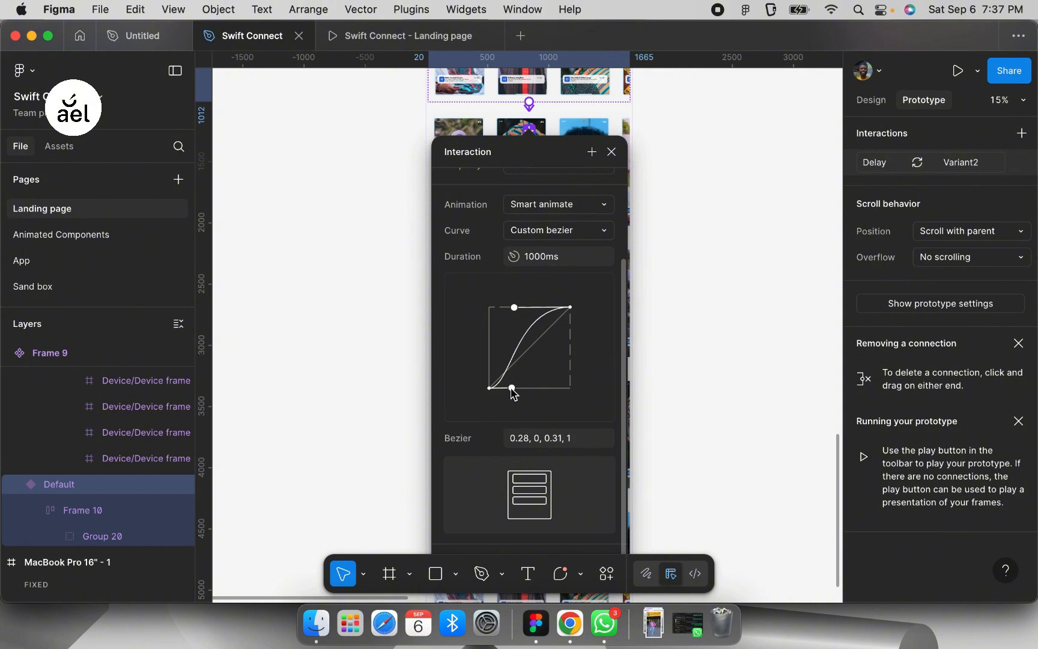
{"action": "left_click", "coordinate": [612, 152]}
- Connect Variant2 of Frame 9 to Variant3 with an After delay trigger
{"action": "left_click", "coordinate": [567, 207]}
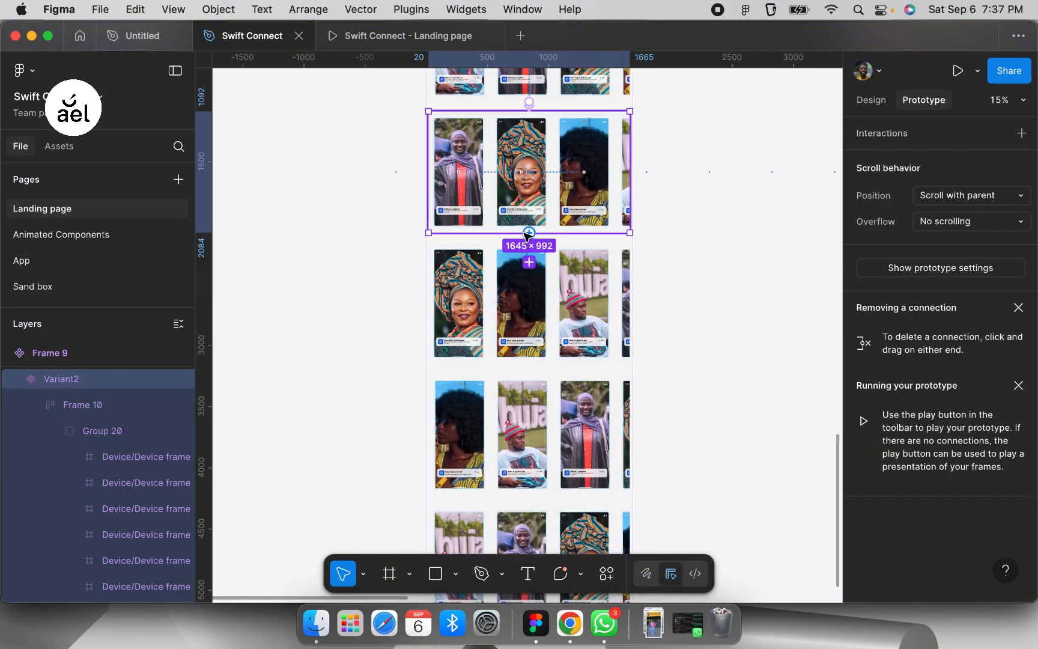
{"action": "left_click", "coordinate": [527, 263]}
{"action": "left_click", "coordinate": [574, 324]}
{"action": "left_click", "coordinate": [598, 545]}
- Connect Variant3 of Frame 9 to Variant4 with an After delay trigger of 800 ms
{"action": "left_click", "coordinate": [587, 362]}
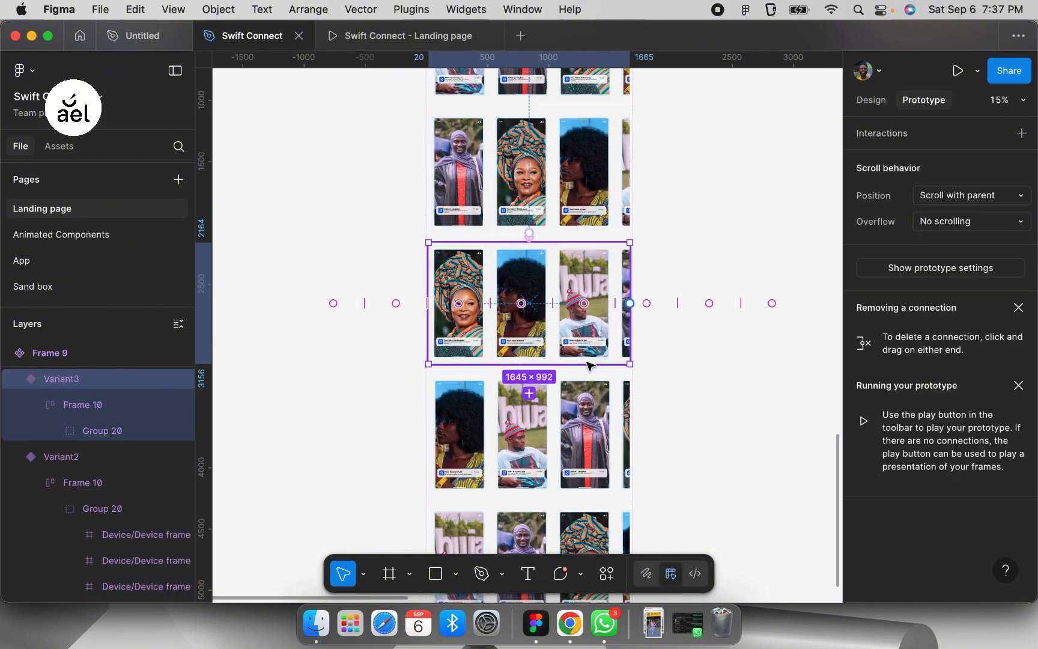
{"action": "left_click_drag", "start_coordinate": [513, 409], "coordinate": [515, 411]}
{"action": "scroll", "coordinate": [540, 444], "scroll_direction": "down", "scroll_amount": 3}
{"action": "scroll", "coordinate": [728, 377], "scroll_direction": "down", "scroll_amount": 5}
{"action": "left_click", "coordinate": [584, 203]}
{"action": "left_click", "coordinate": [597, 421]}
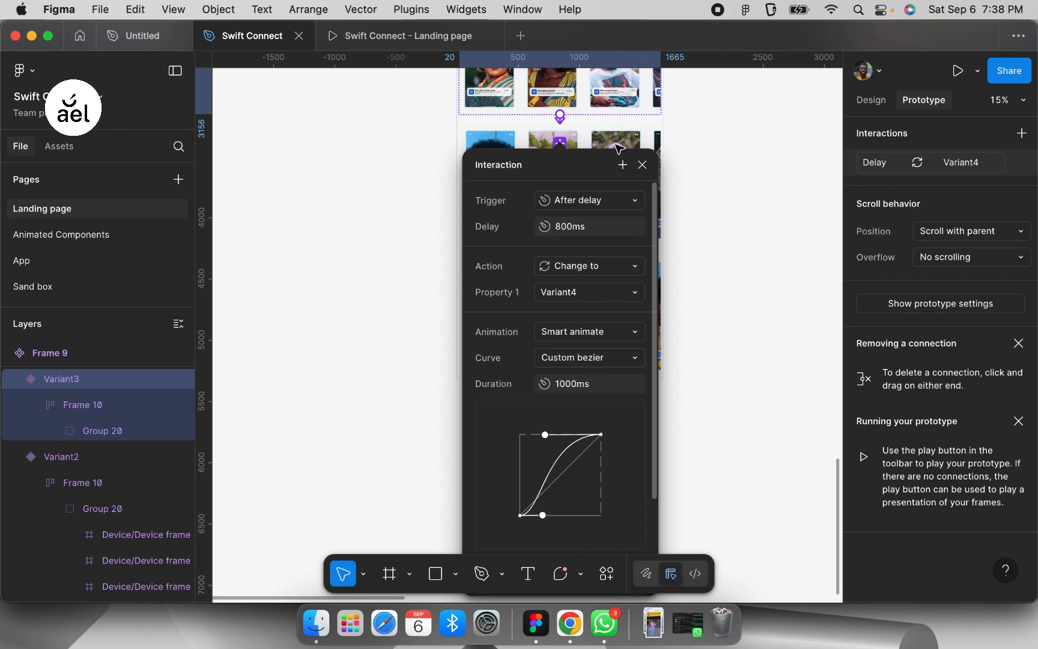
{"action": "left_click", "coordinate": [642, 165]}
- Connect Variant4 of Frame 9 to Variant5 with an After delay trigger
{"action": "left_click", "coordinate": [636, 165]}
{"action": "left_click", "coordinate": [560, 247]}
{"action": "left_click", "coordinate": [589, 343]}
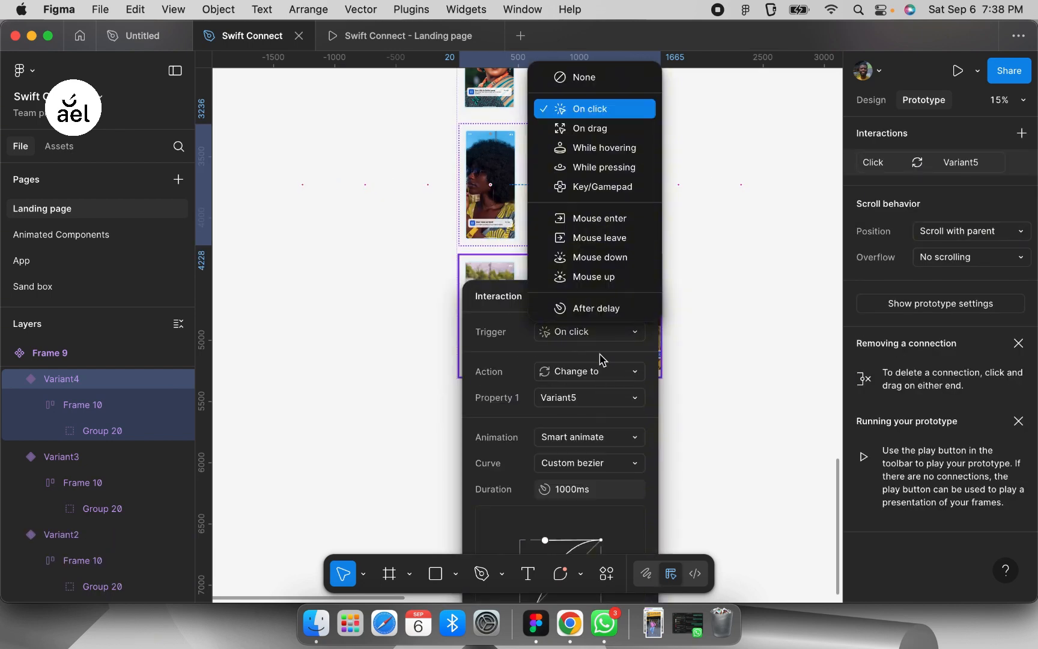
{"action": "left_click", "coordinate": [600, 317]}
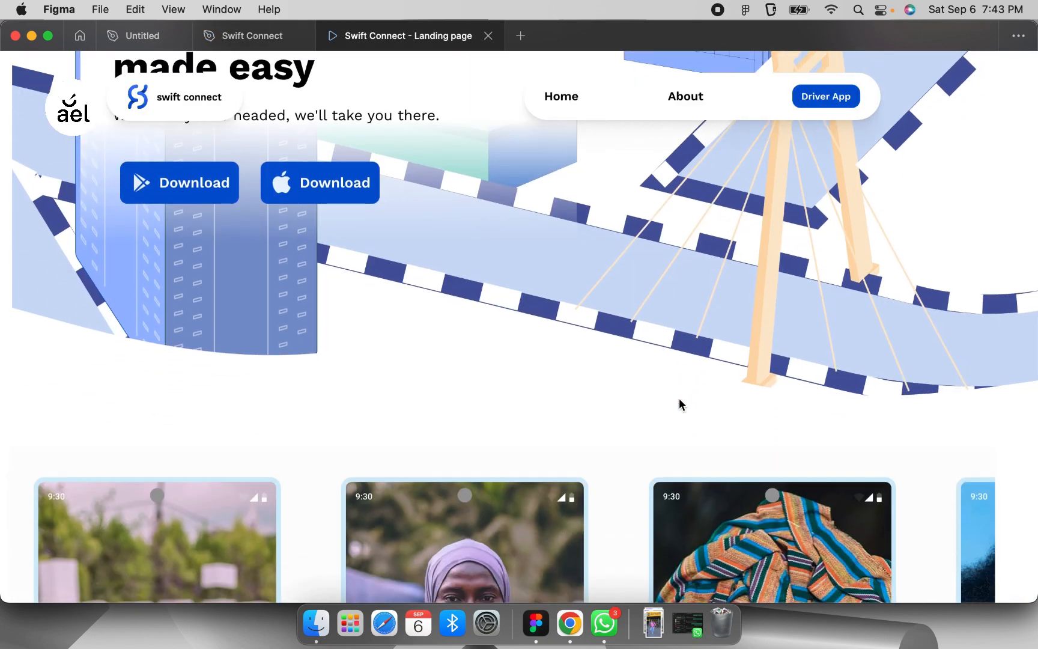
- View the phone image carousel in the landing page prototype preview
{"action": "scroll", "coordinate": [679, 402], "scroll_direction": "down", "scroll_amount": 10}
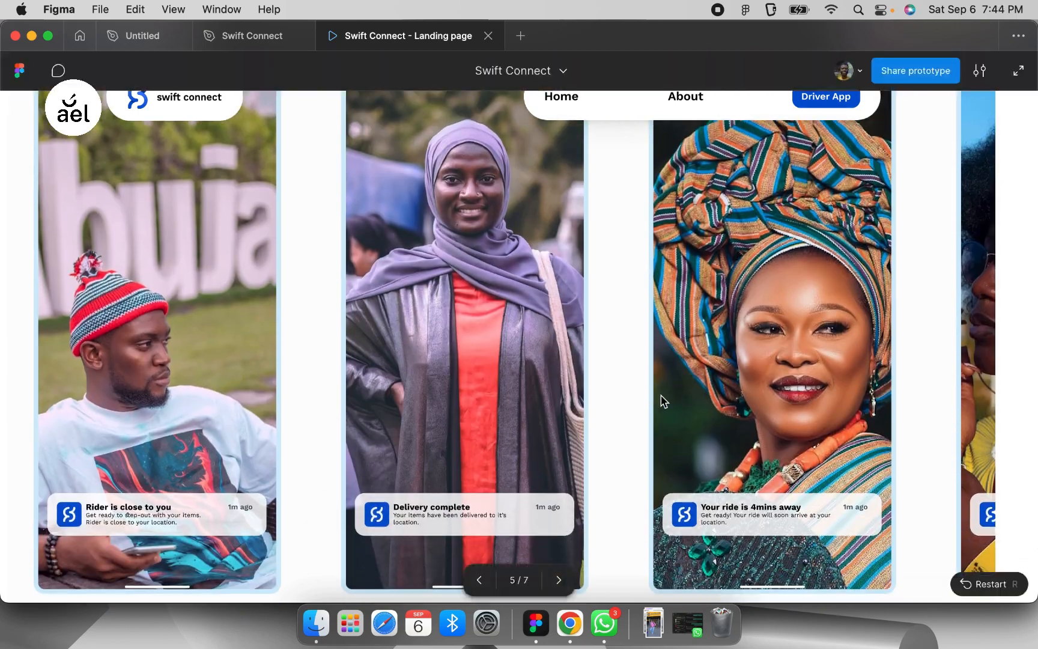